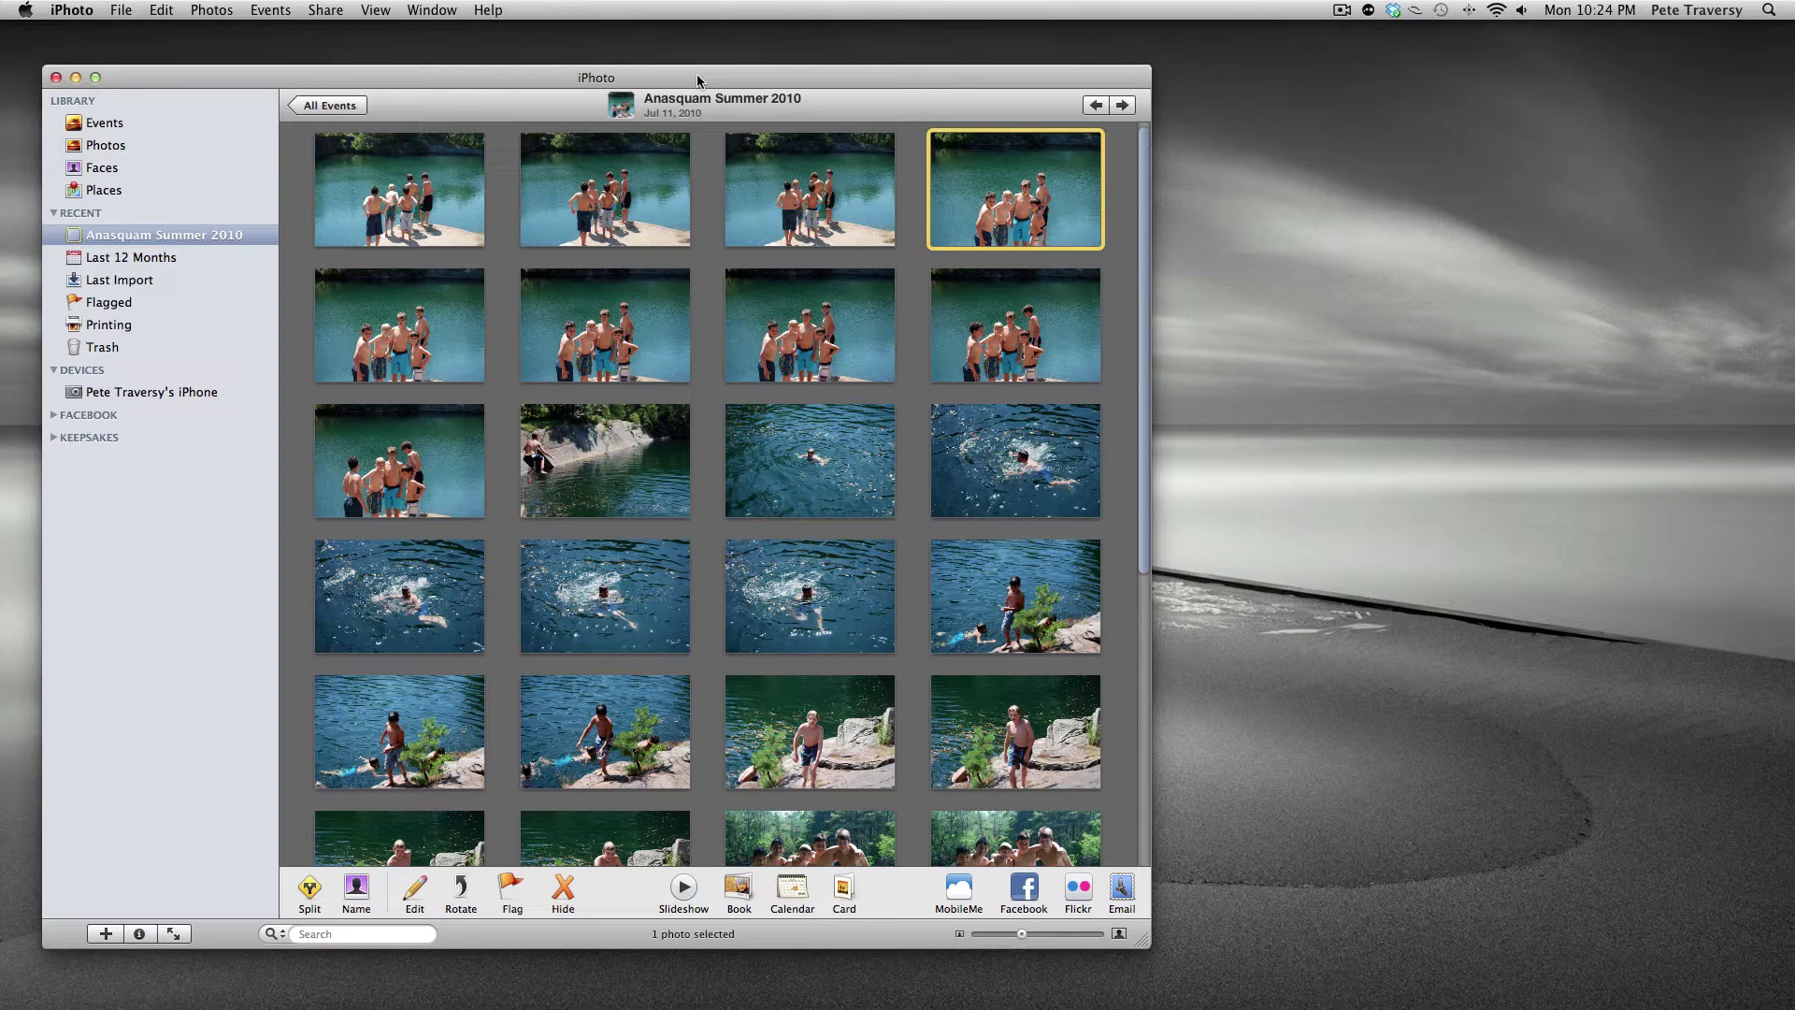
pyautogui.doubleClick(816, 347)
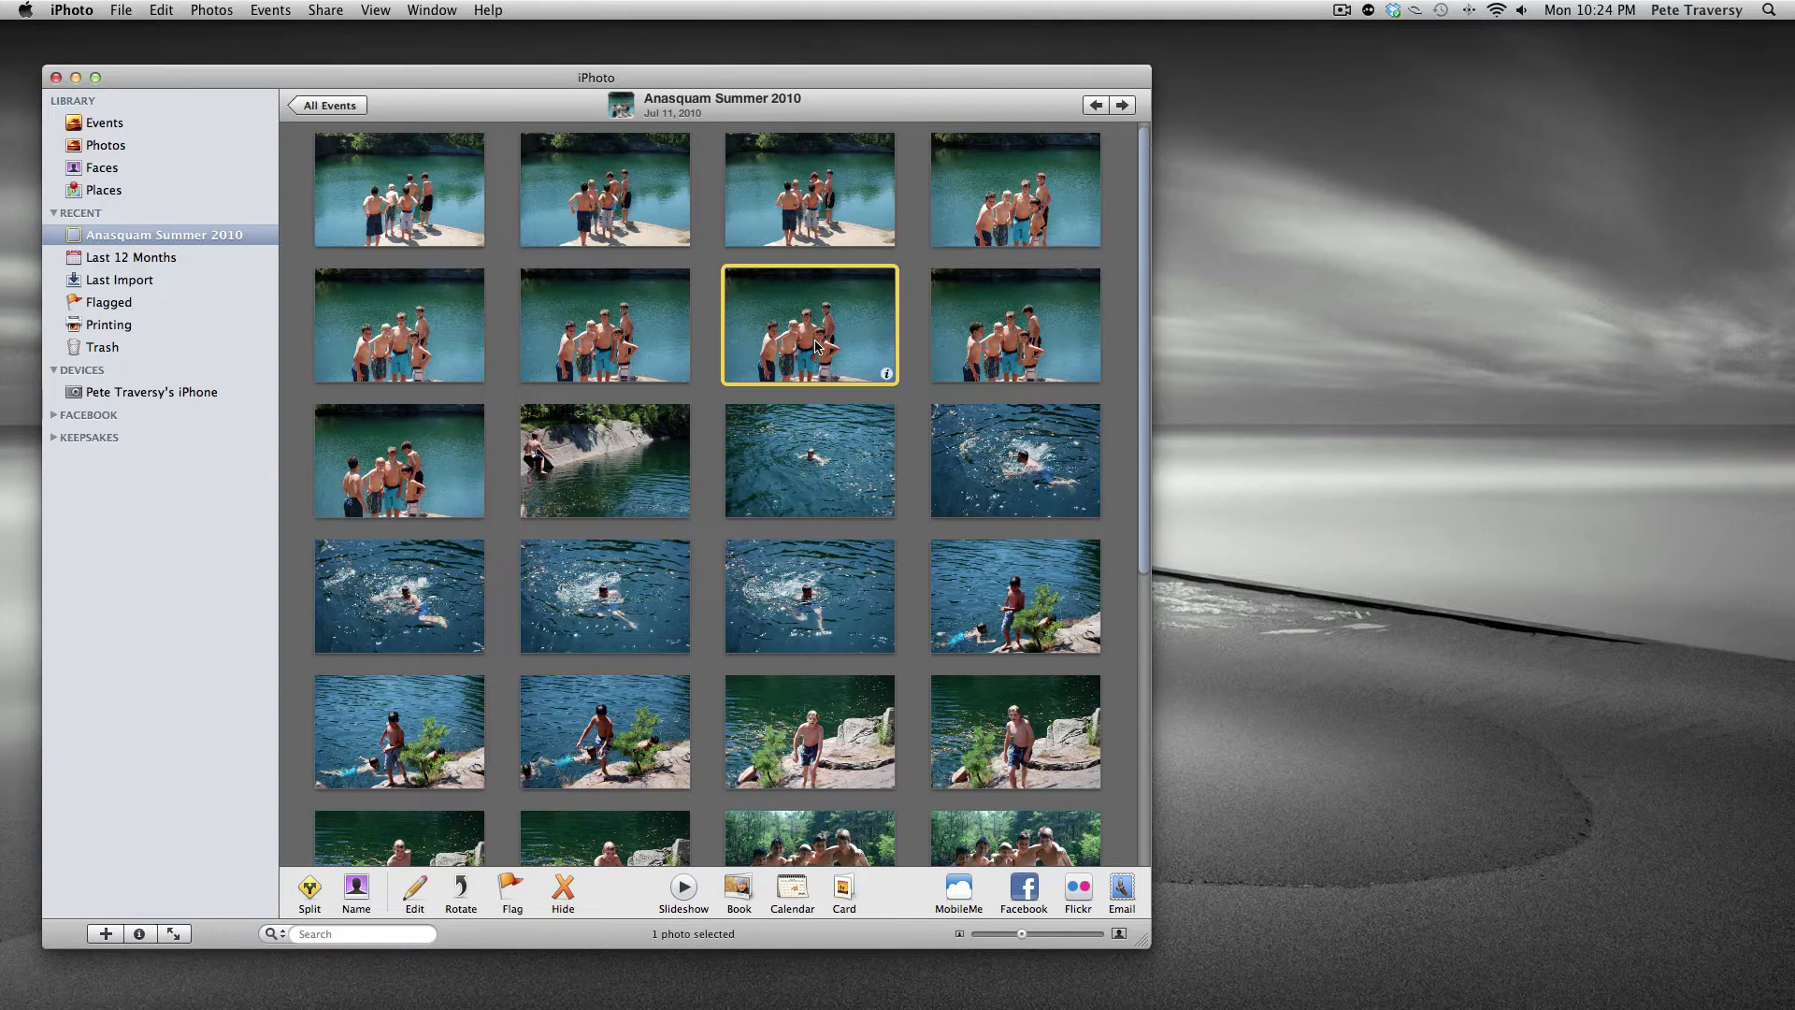
pyautogui.doubleClick(816, 347)
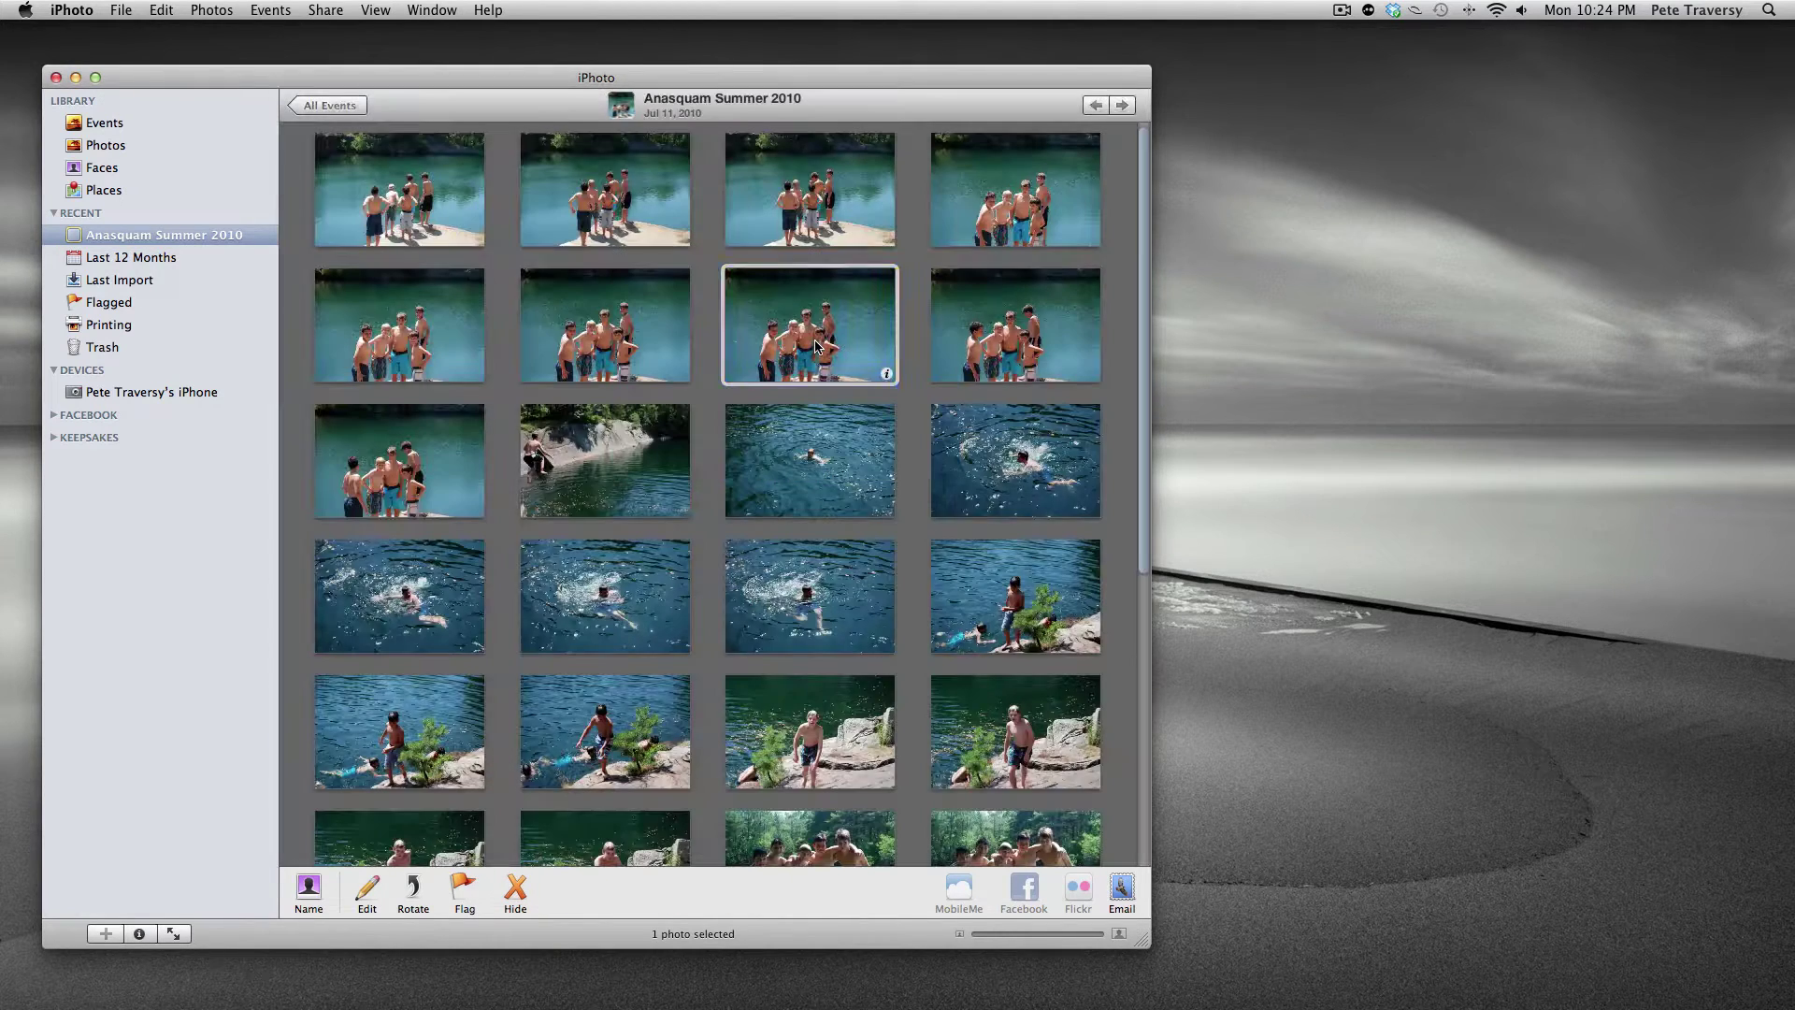
pyautogui.doubleClick(966, 343)
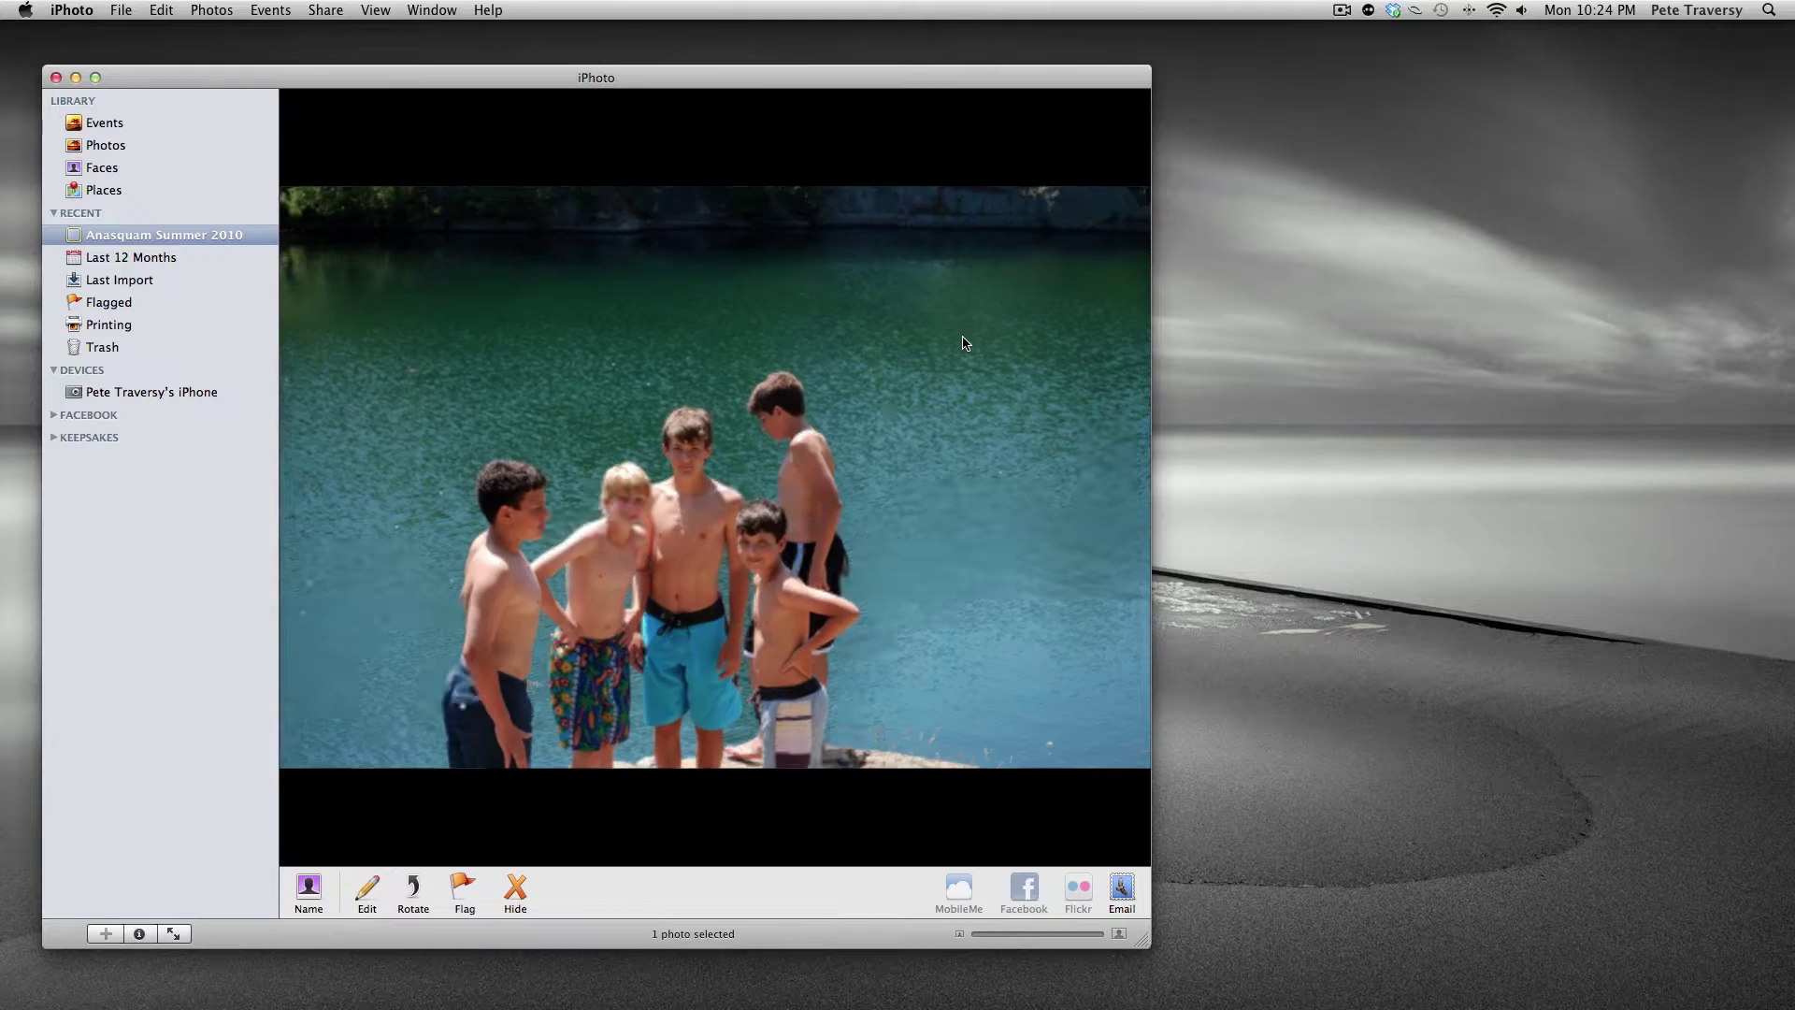
pyautogui.press('Right')
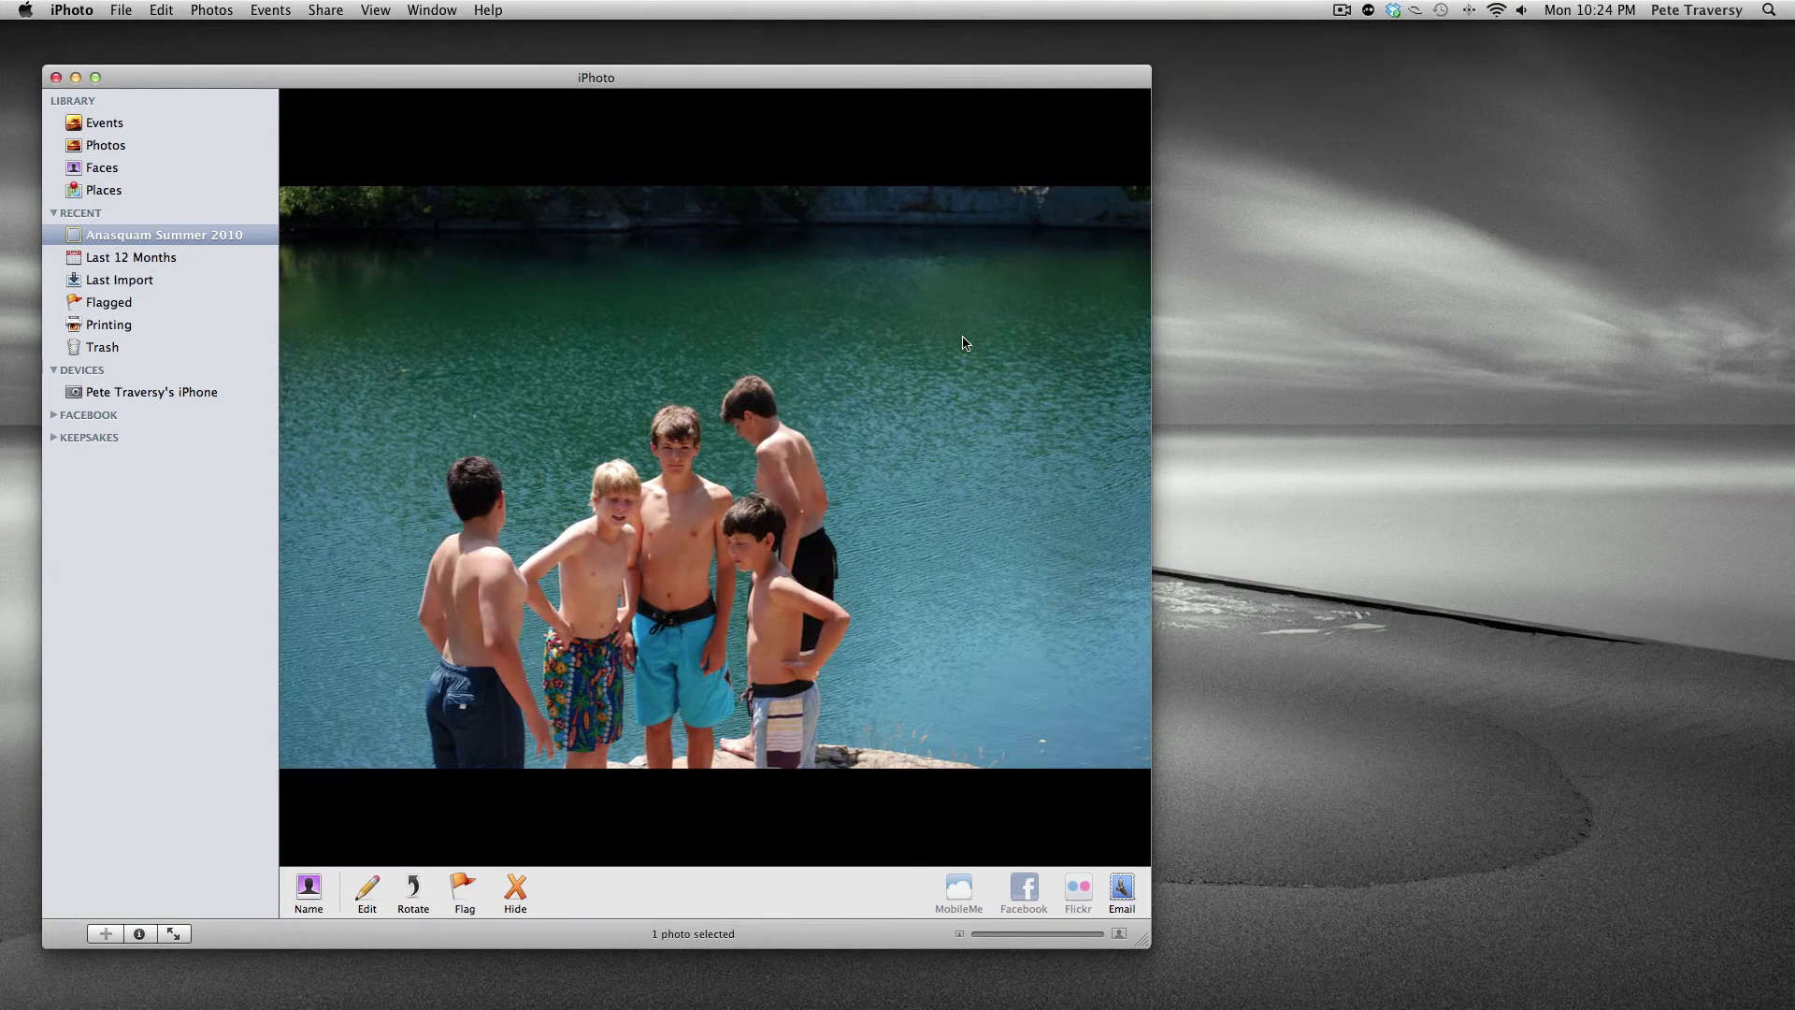
pyautogui.press('Right')
pyautogui.press('Right')
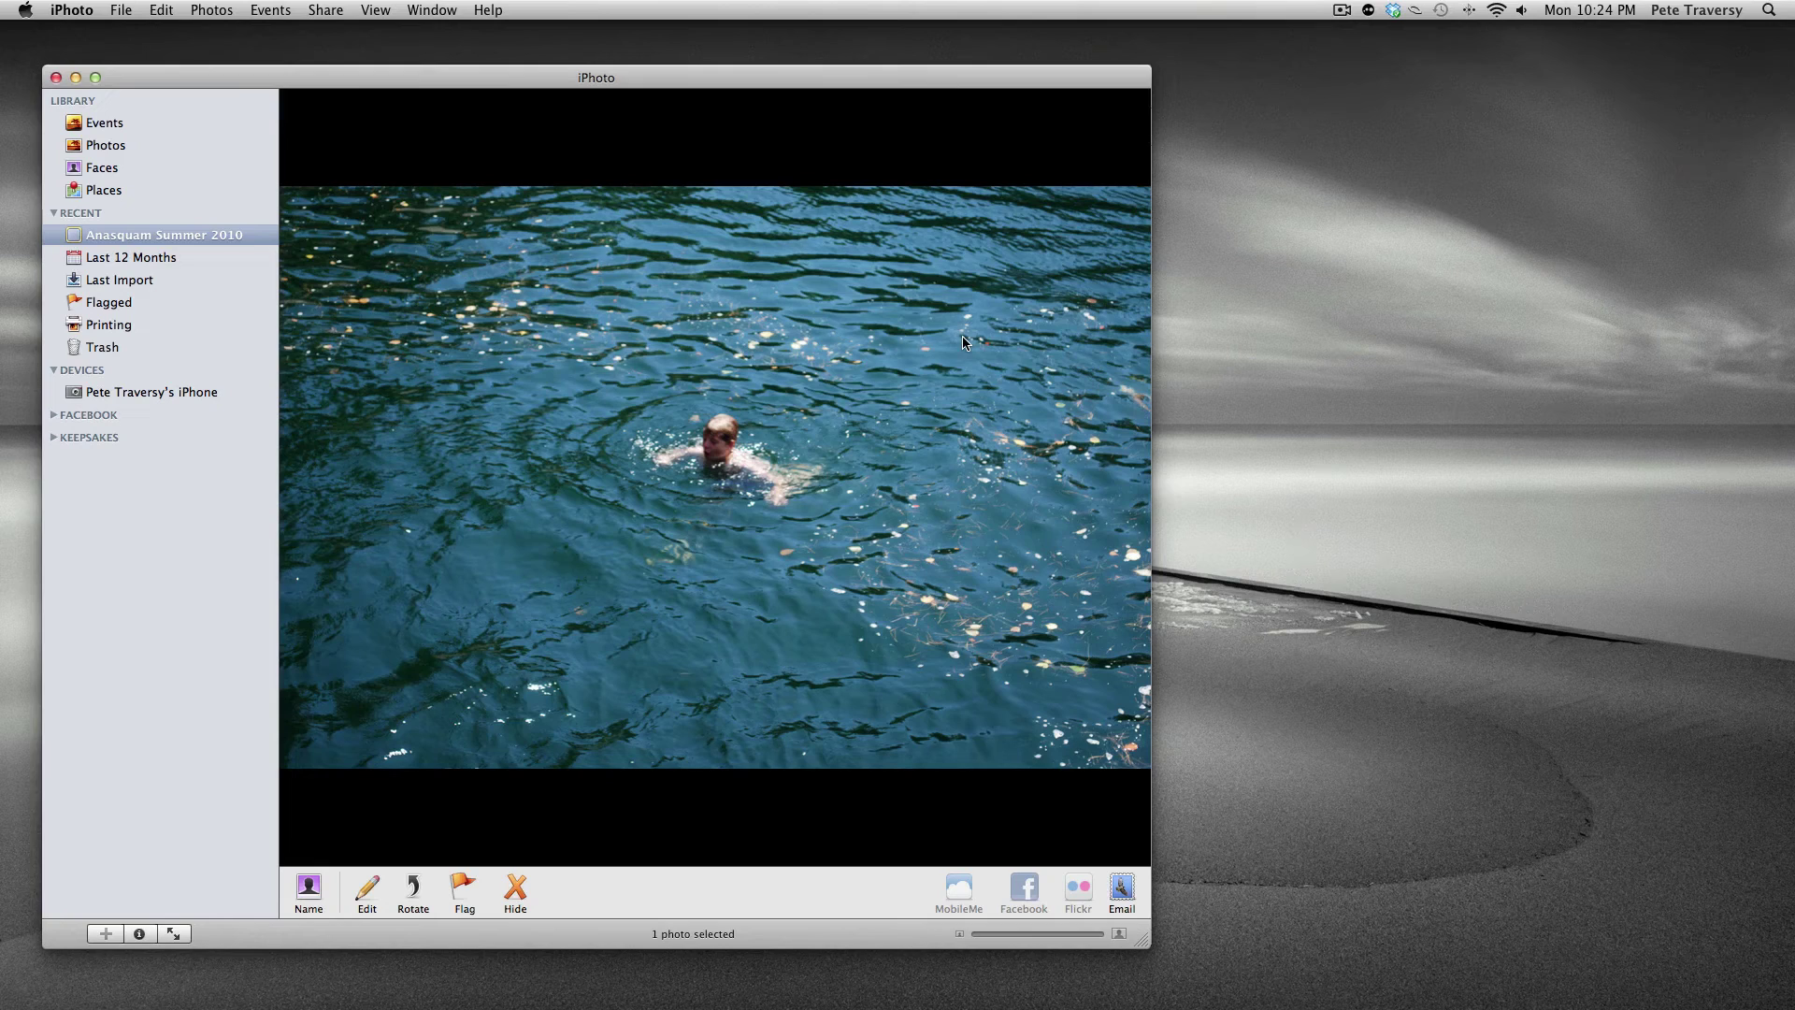
pyautogui.doubleClick(963, 343)
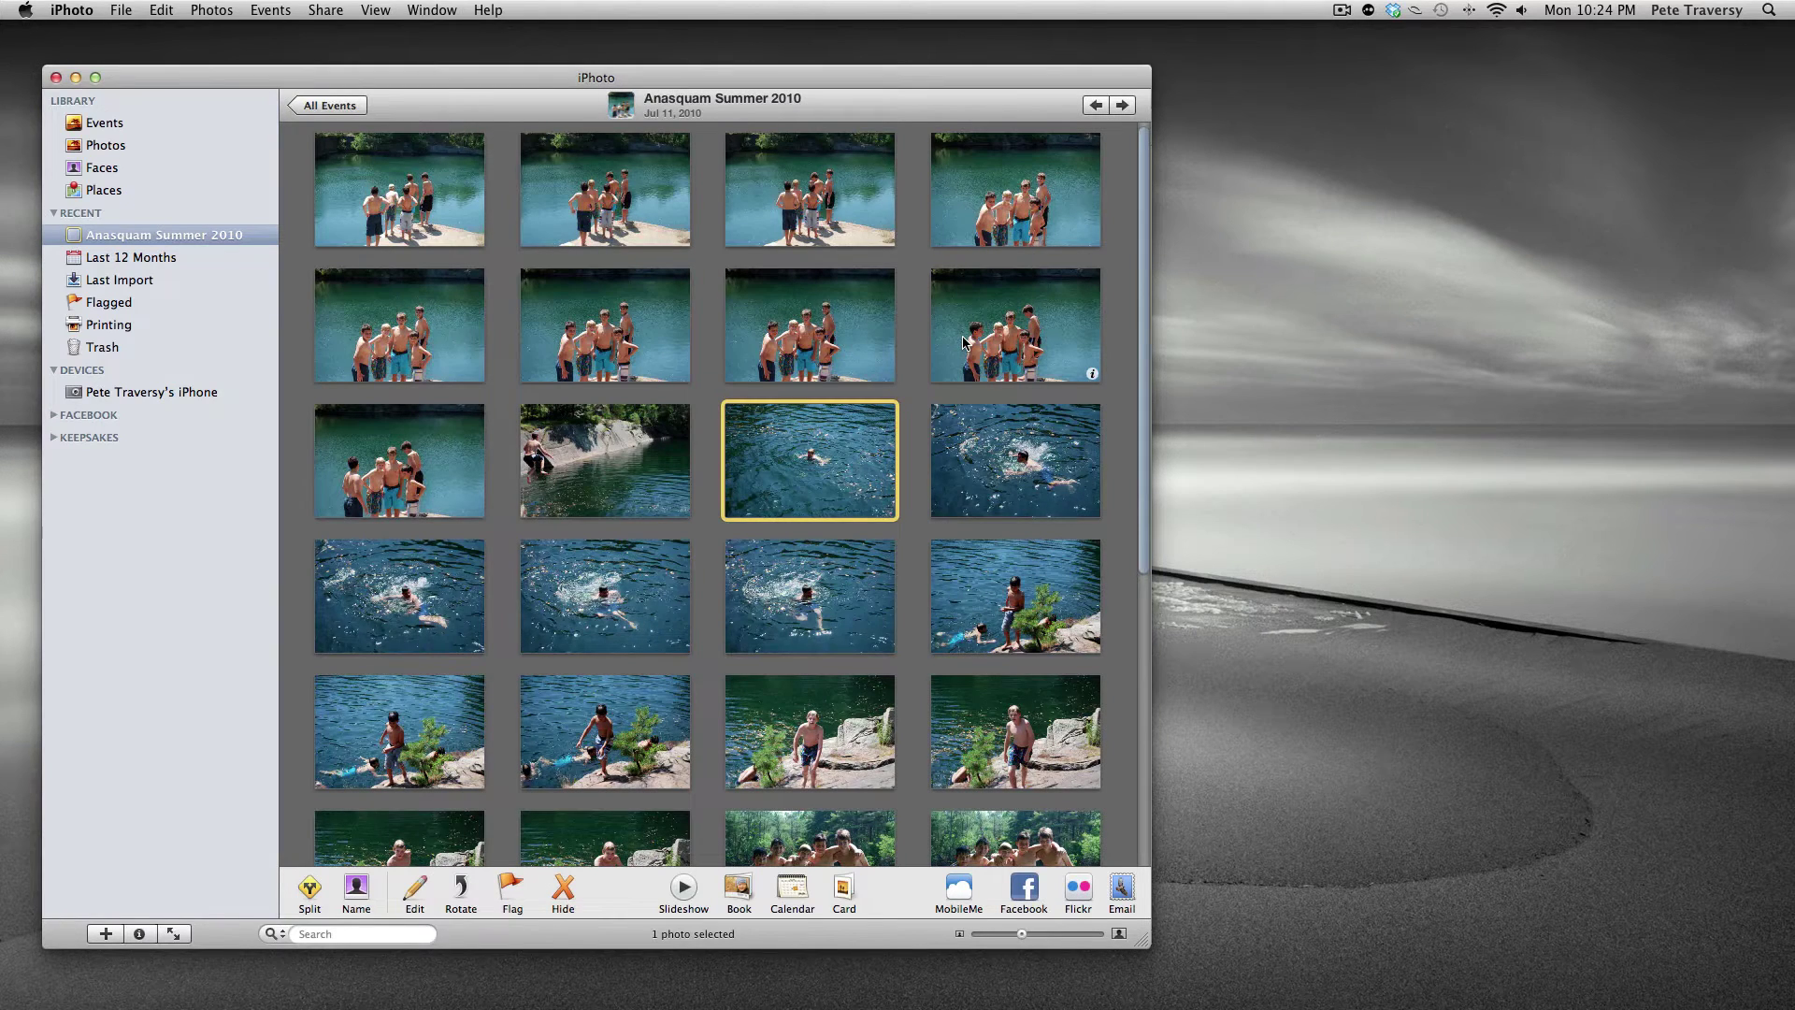
pyautogui.click(383, 218)
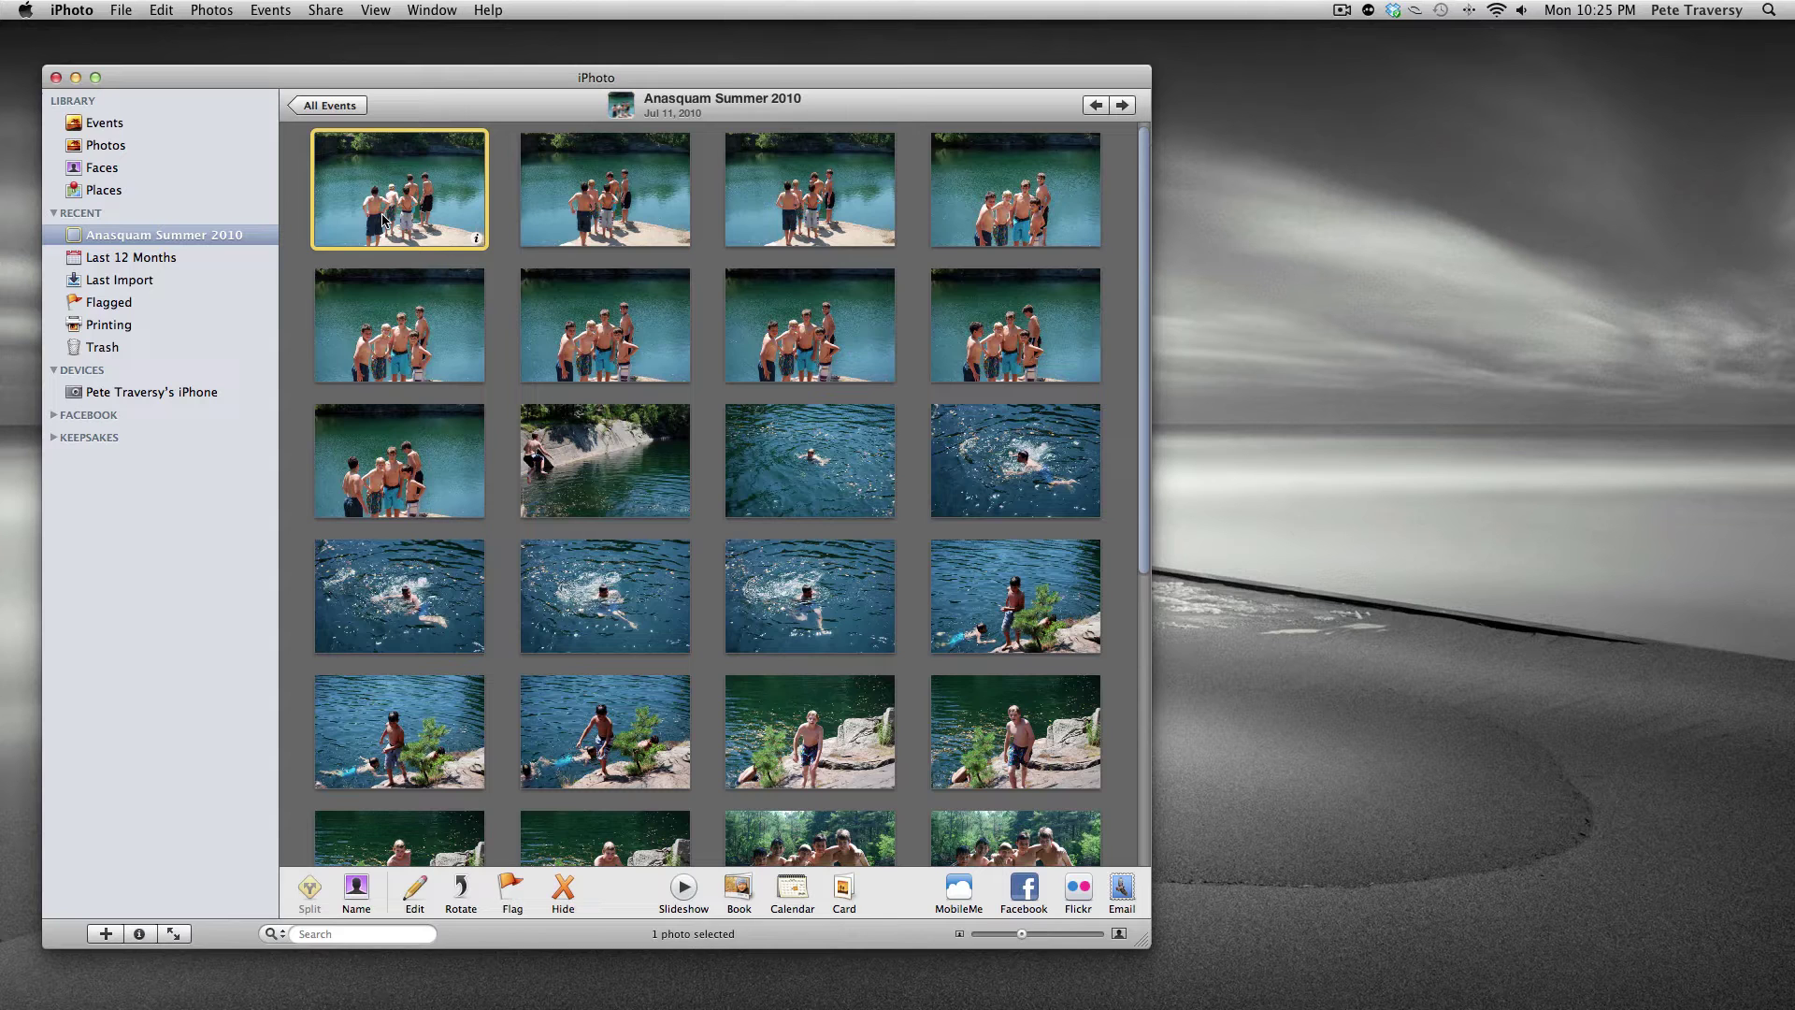
pyautogui.press('super+Tab')
pyautogui.press('super+Tab')
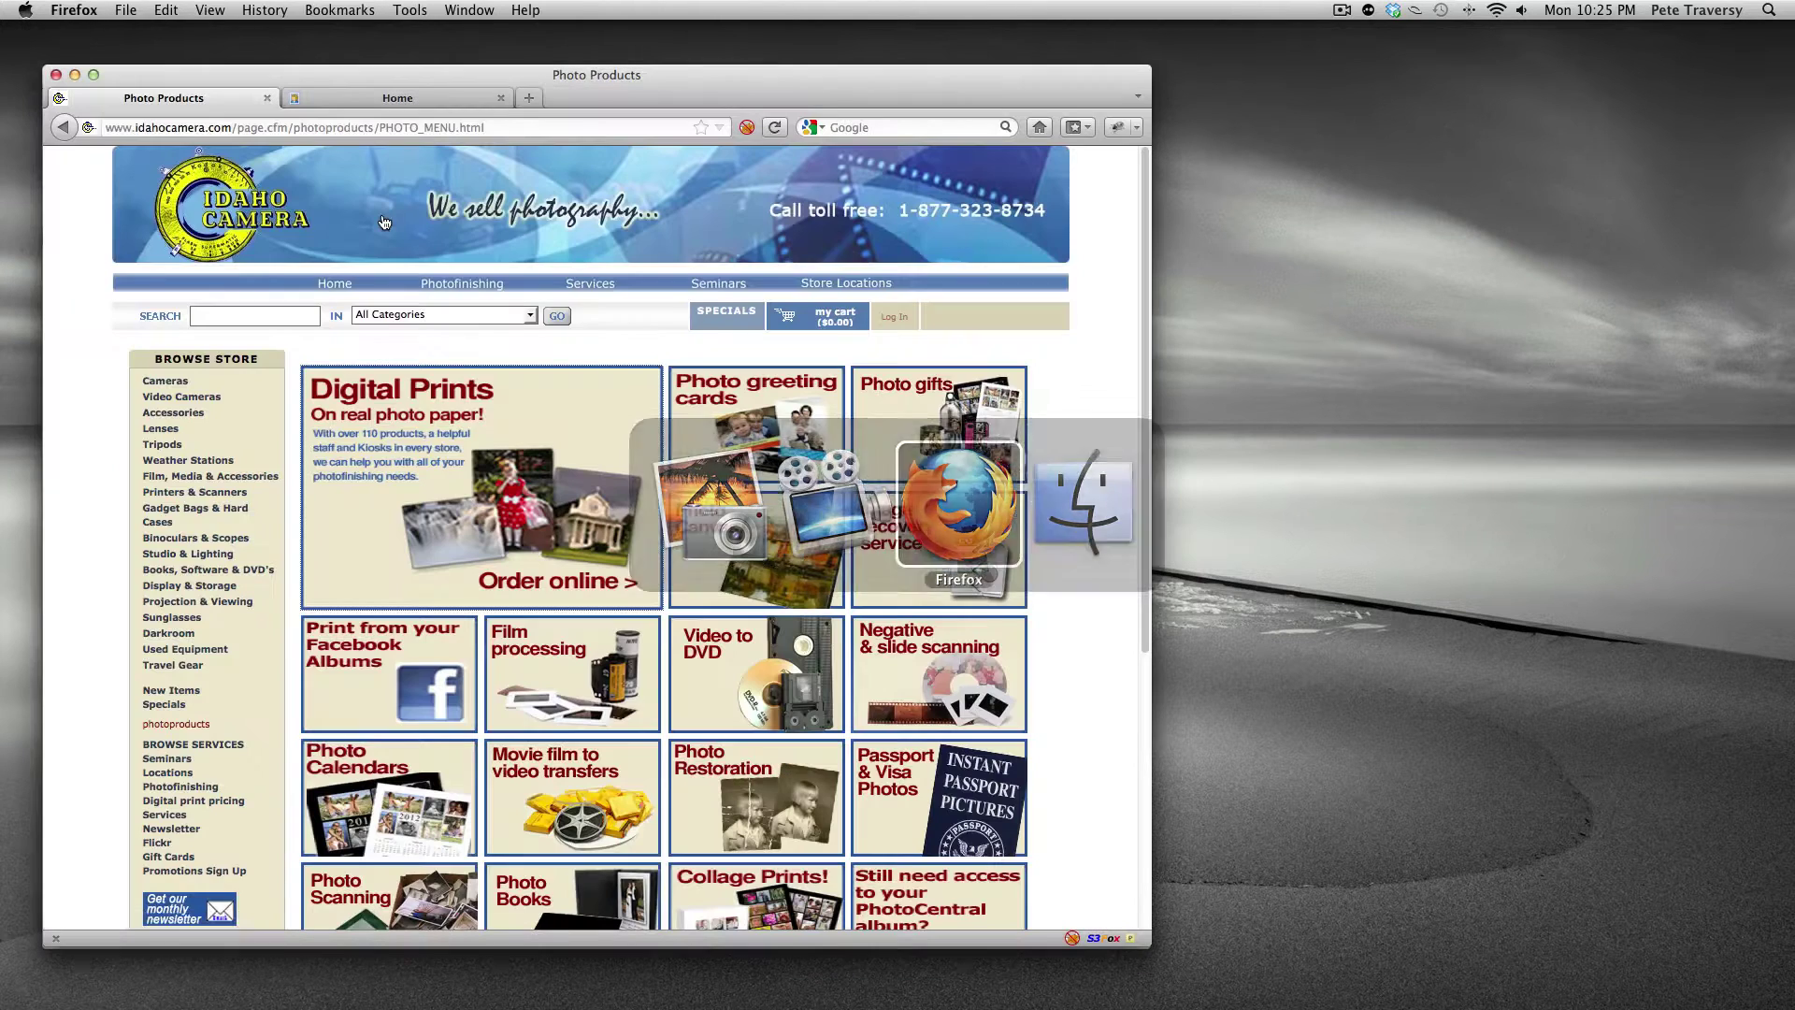
# - Start a Digital Prints online order from Idaho Camera's Photo Products page
pyautogui.click(521, 472)
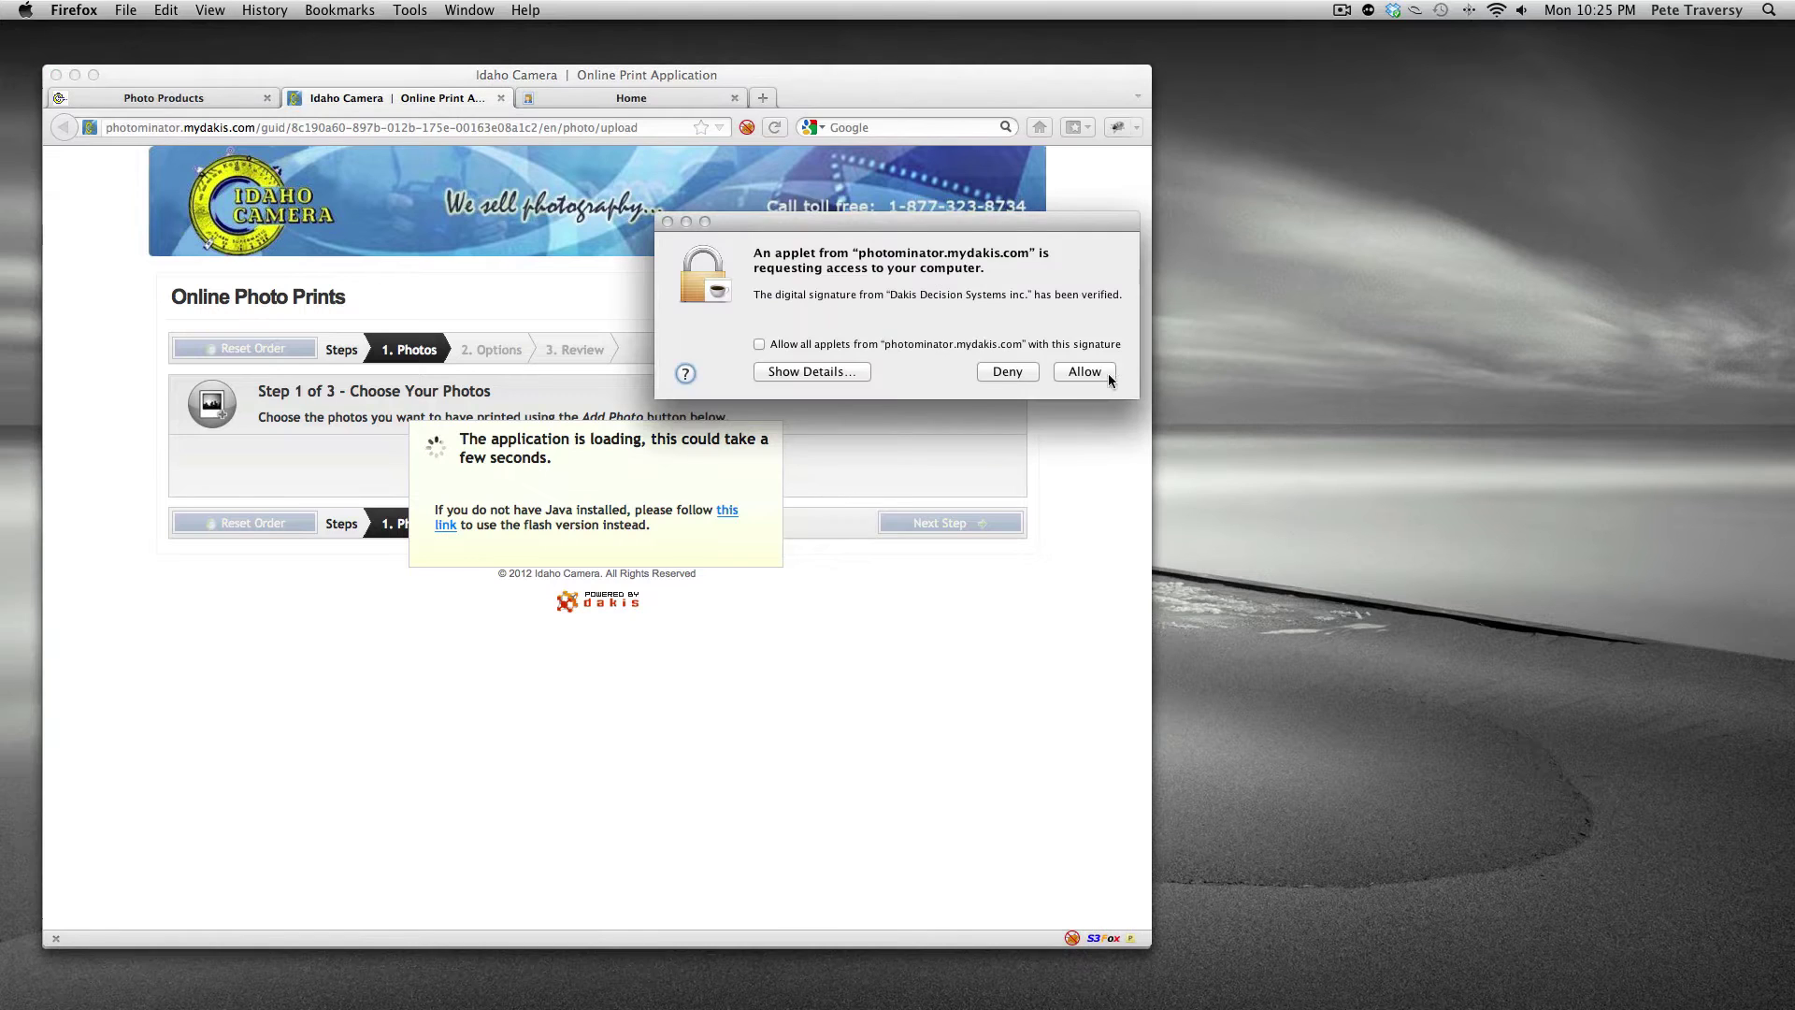
# - Allow the print applet to run and start adding photos from My Computer
pyautogui.click(1108, 373)
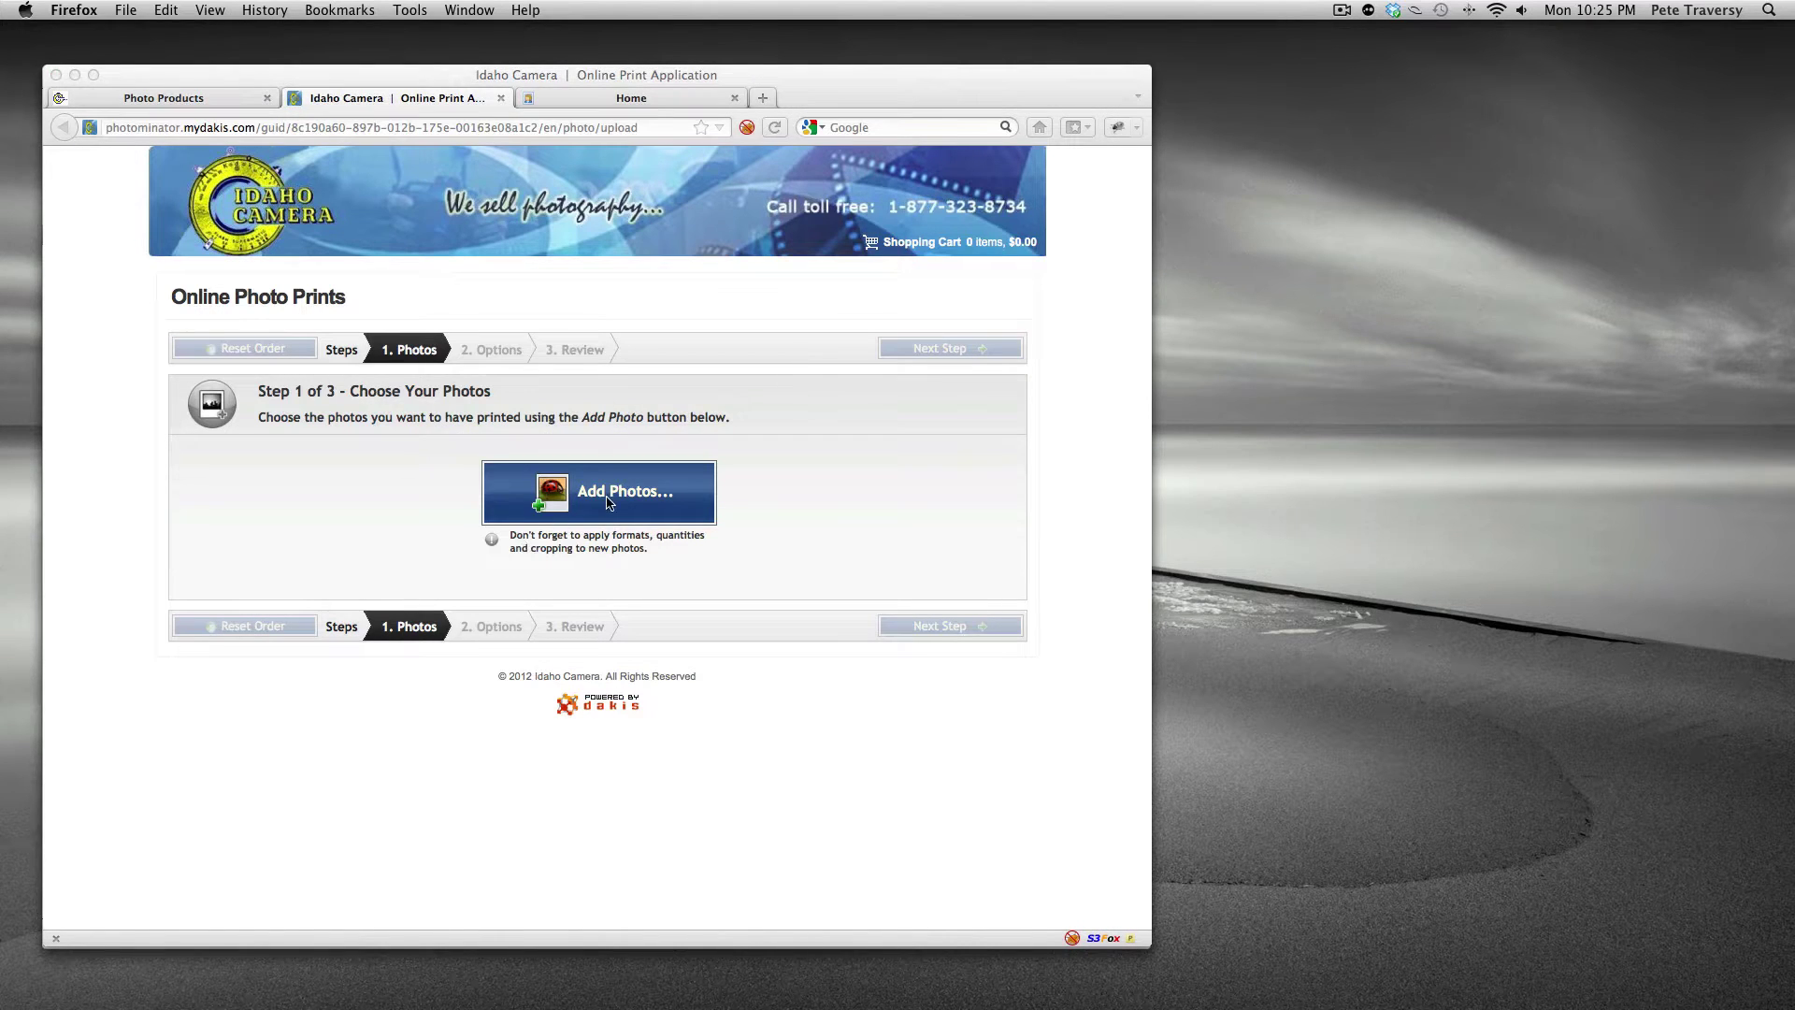
pyautogui.click(608, 505)
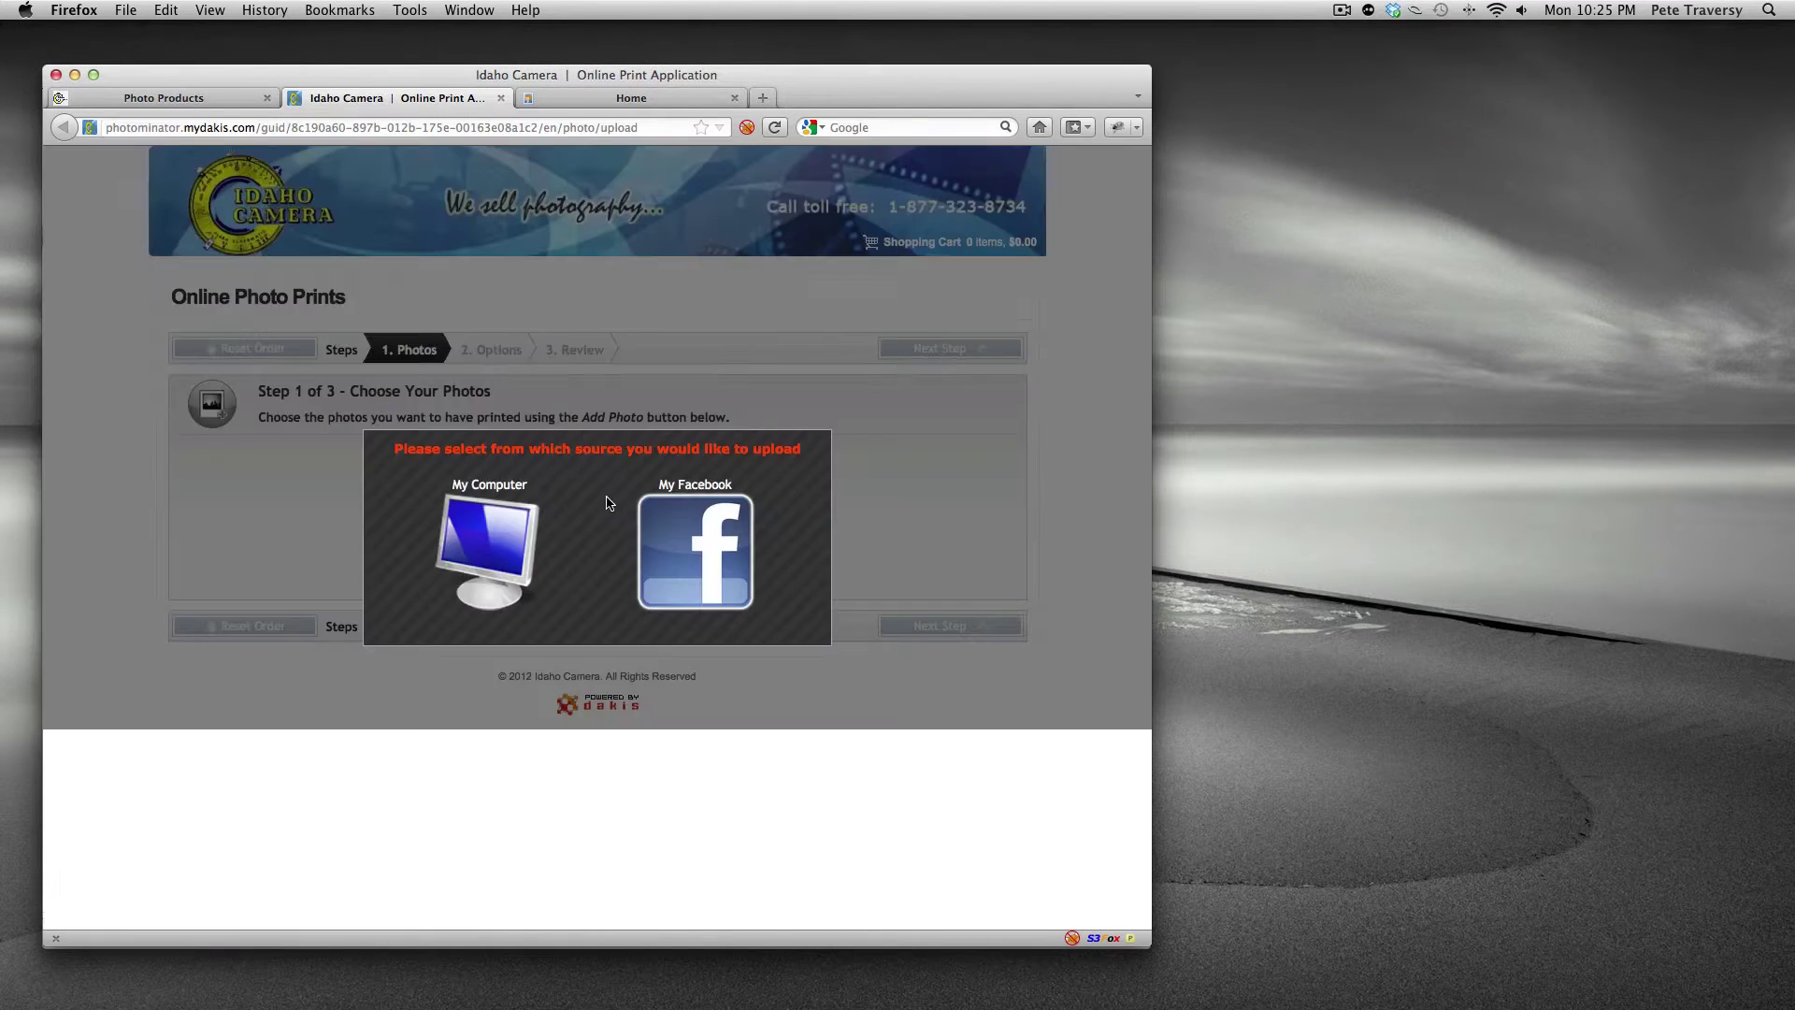
pyautogui.click(517, 528)
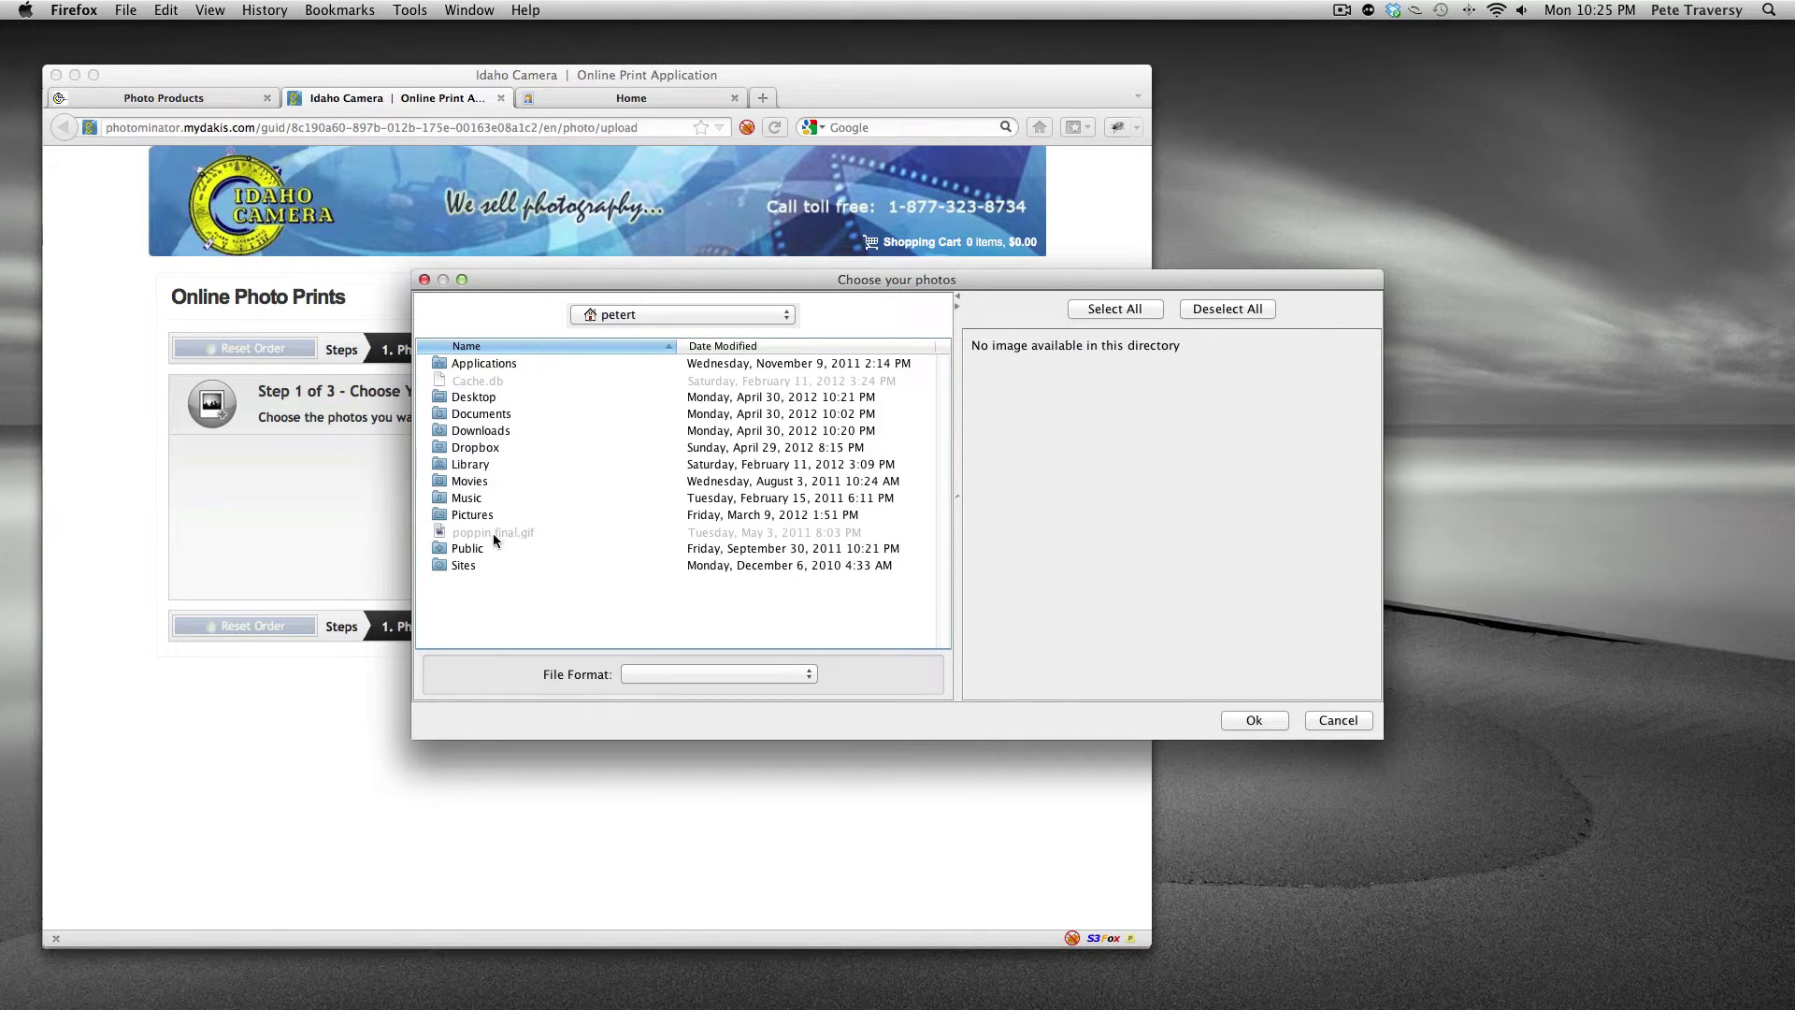
# - Browse the photo chooser to the Pictures folder, then cancel without picking photos
pyautogui.moveTo(780, 278); pyautogui.dragTo(520, 298)
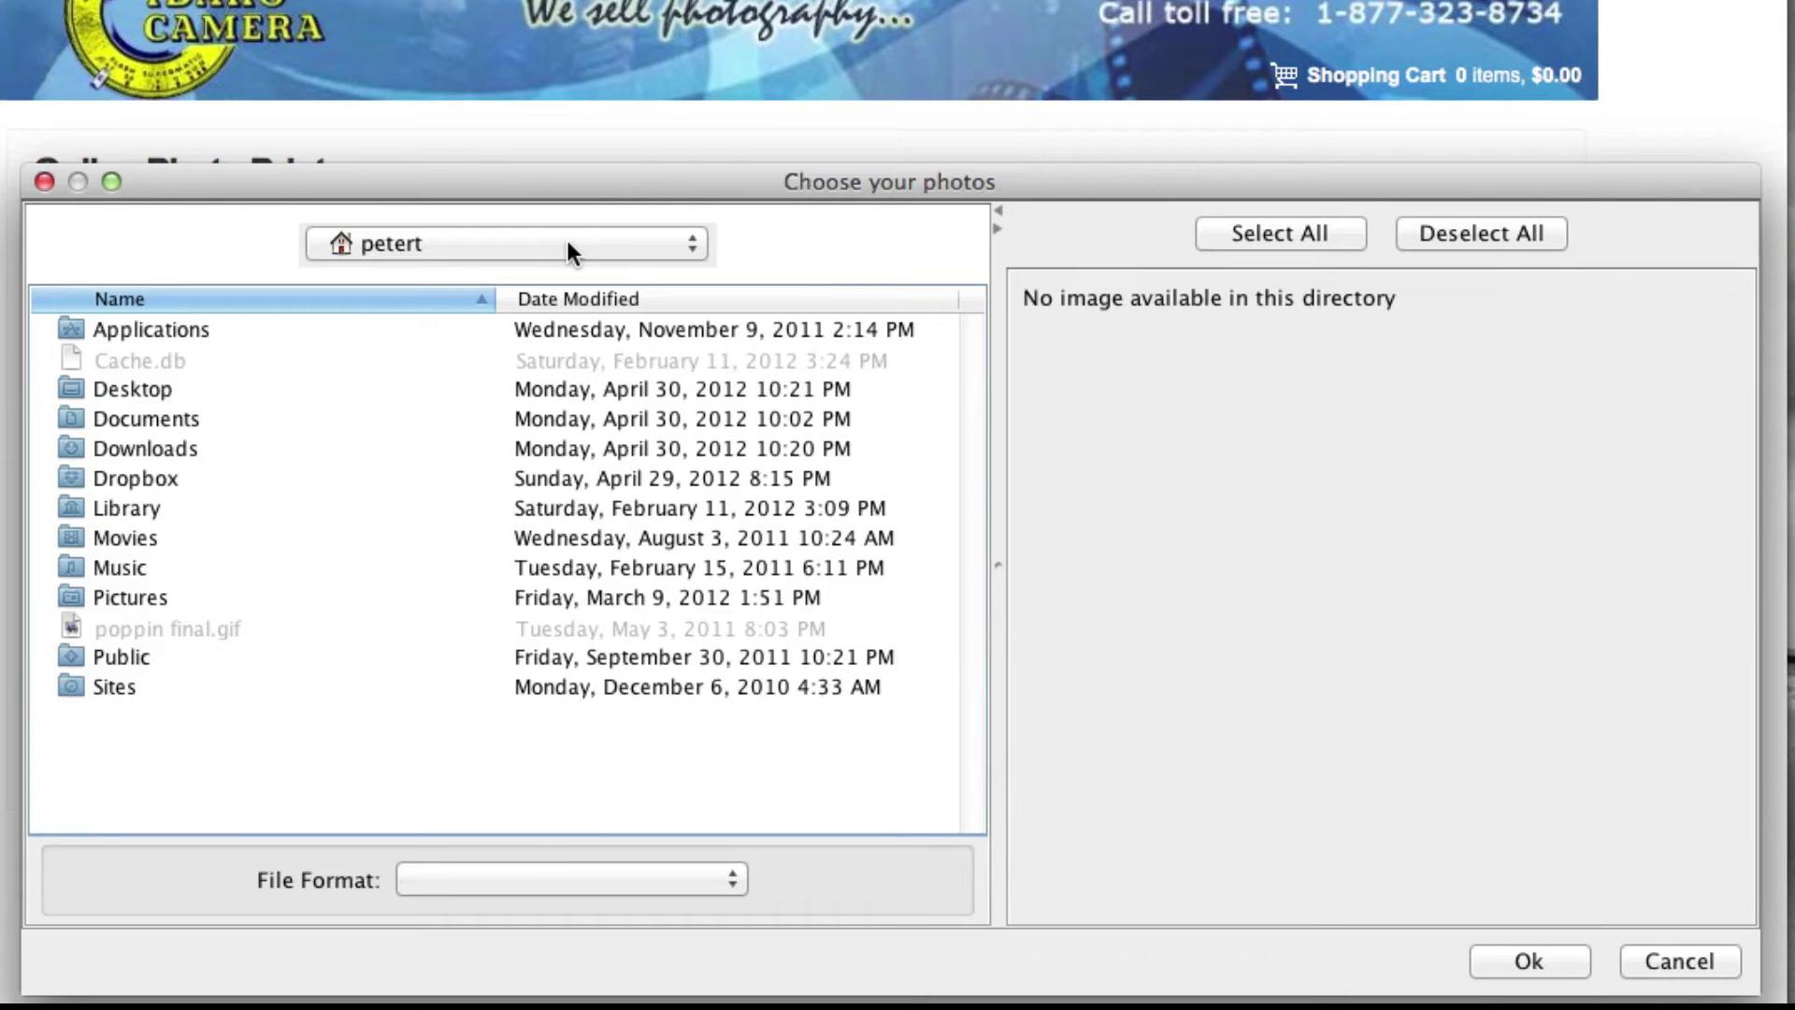
pyautogui.click(568, 245)
pyautogui.click(568, 245)
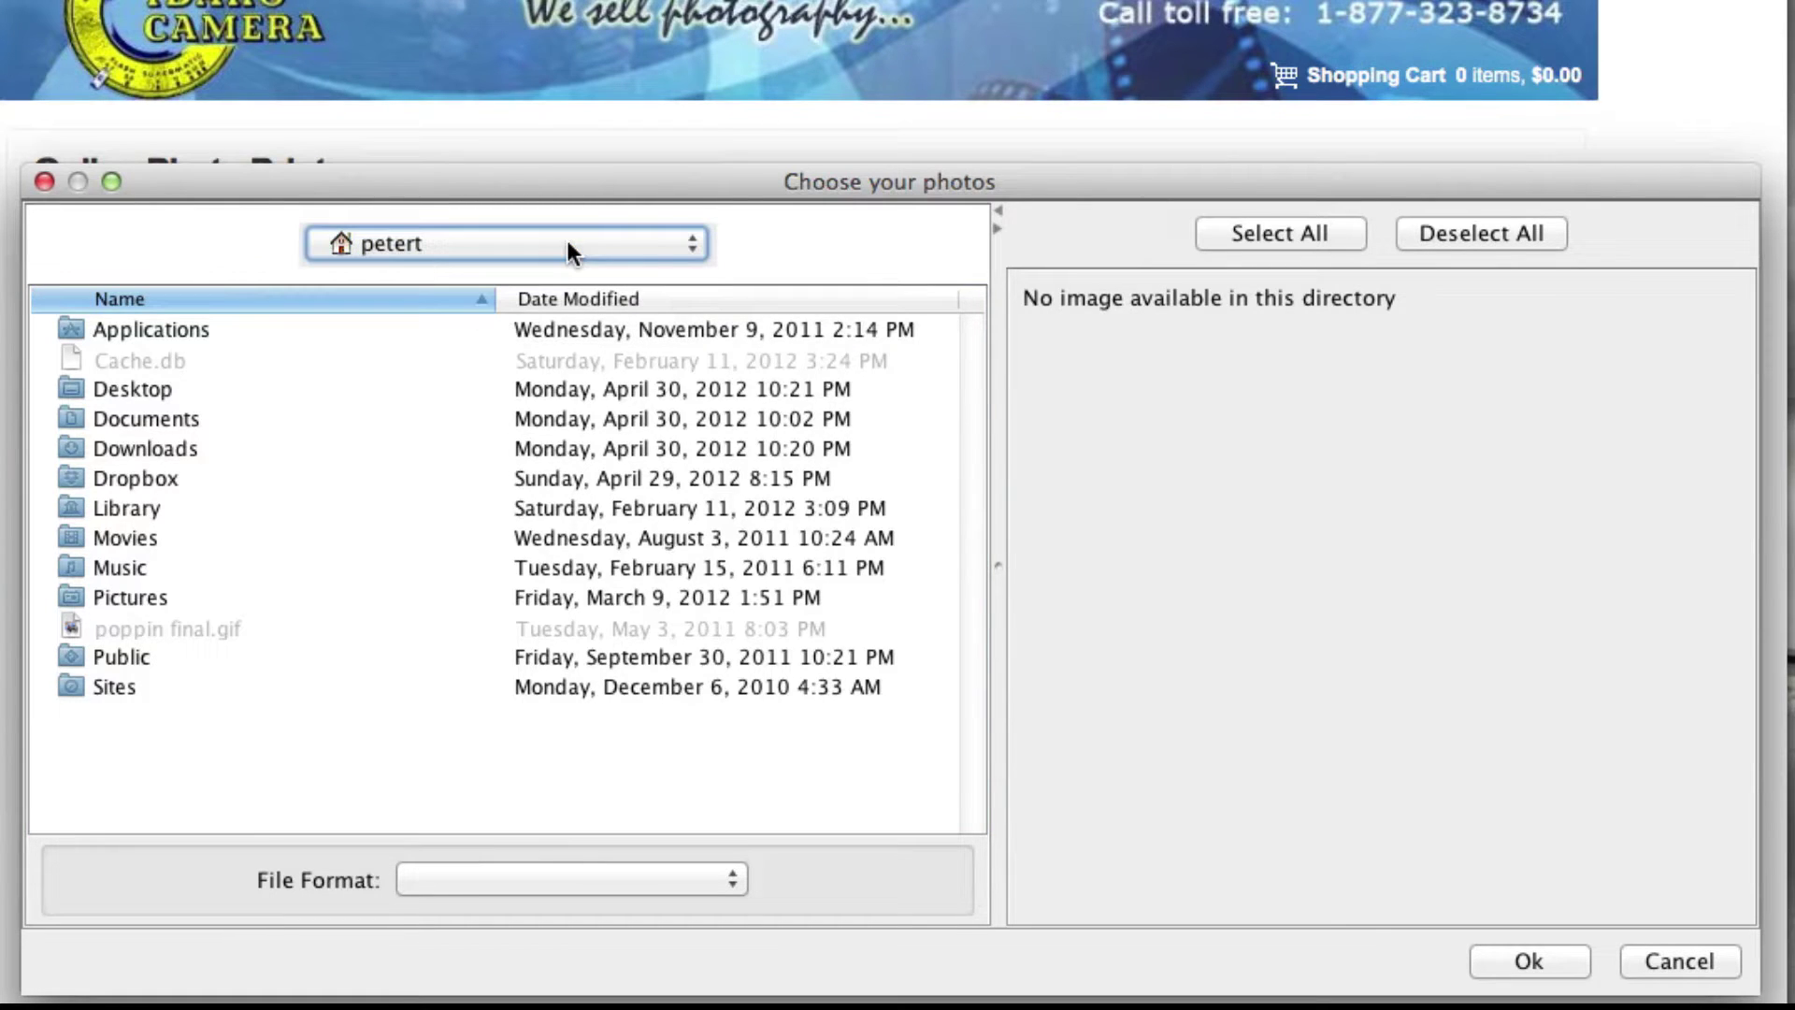
pyautogui.doubleClick(146, 598)
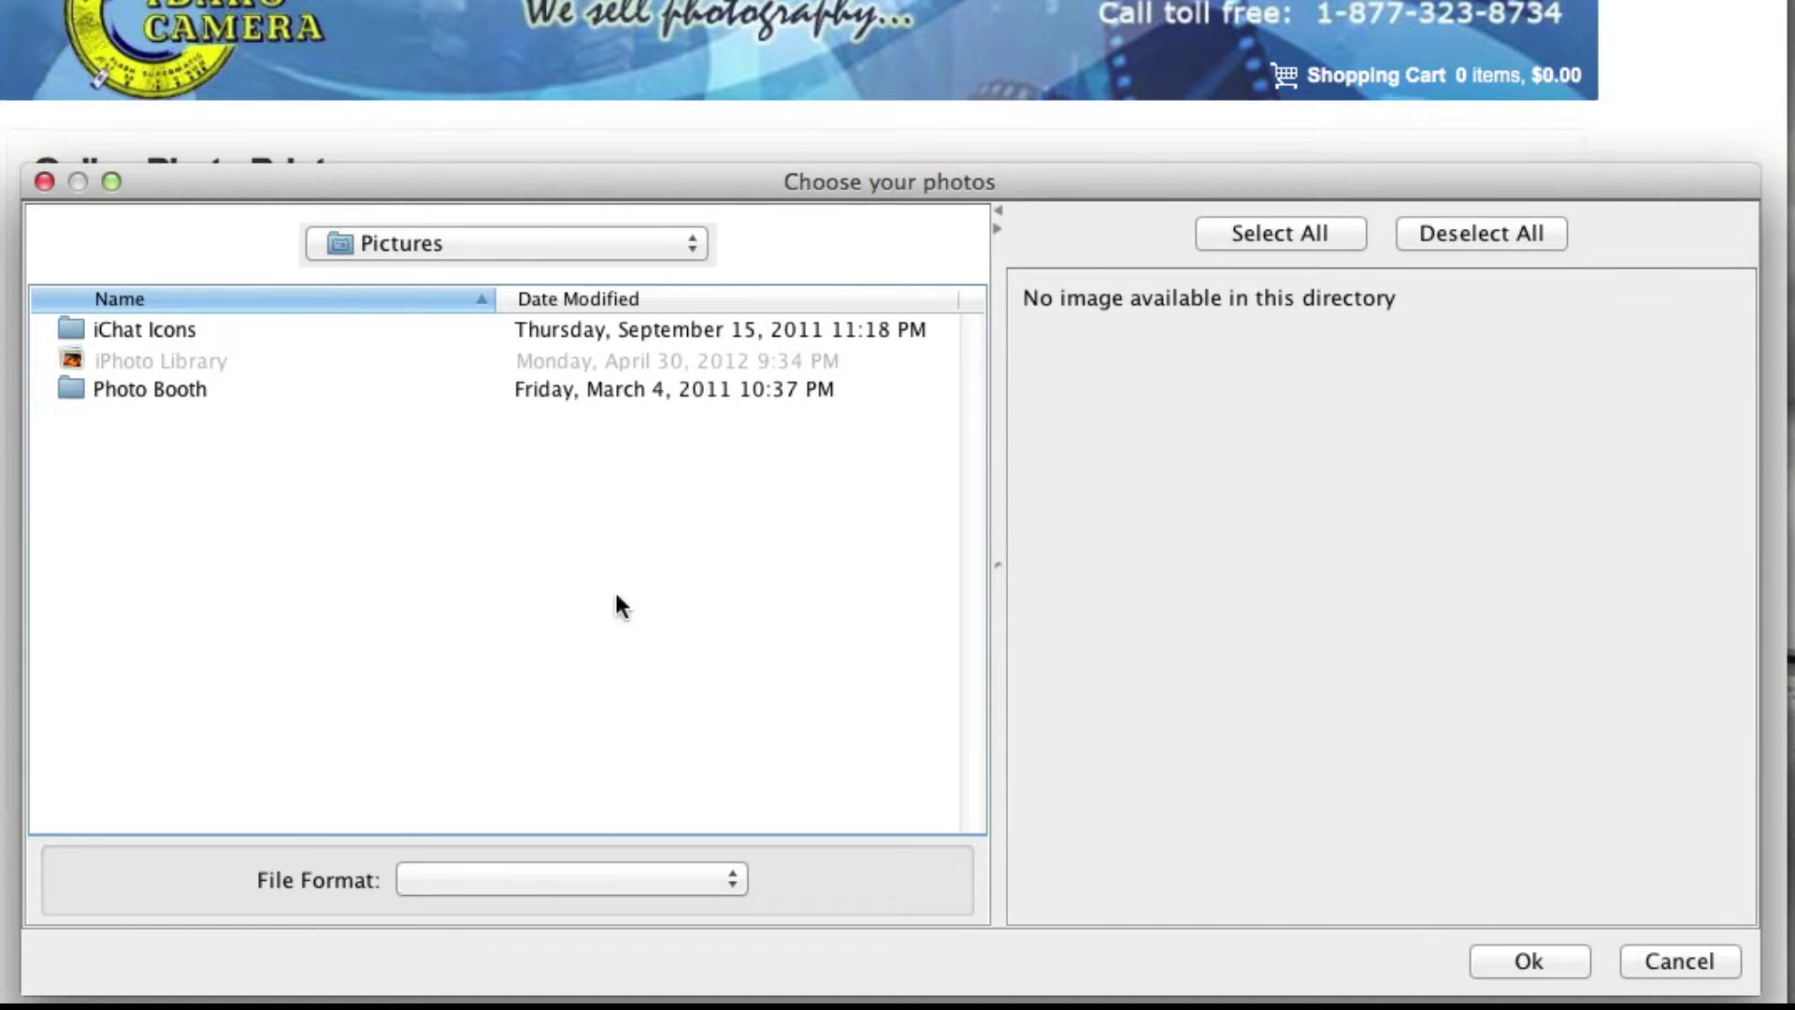
pyautogui.click(1720, 965)
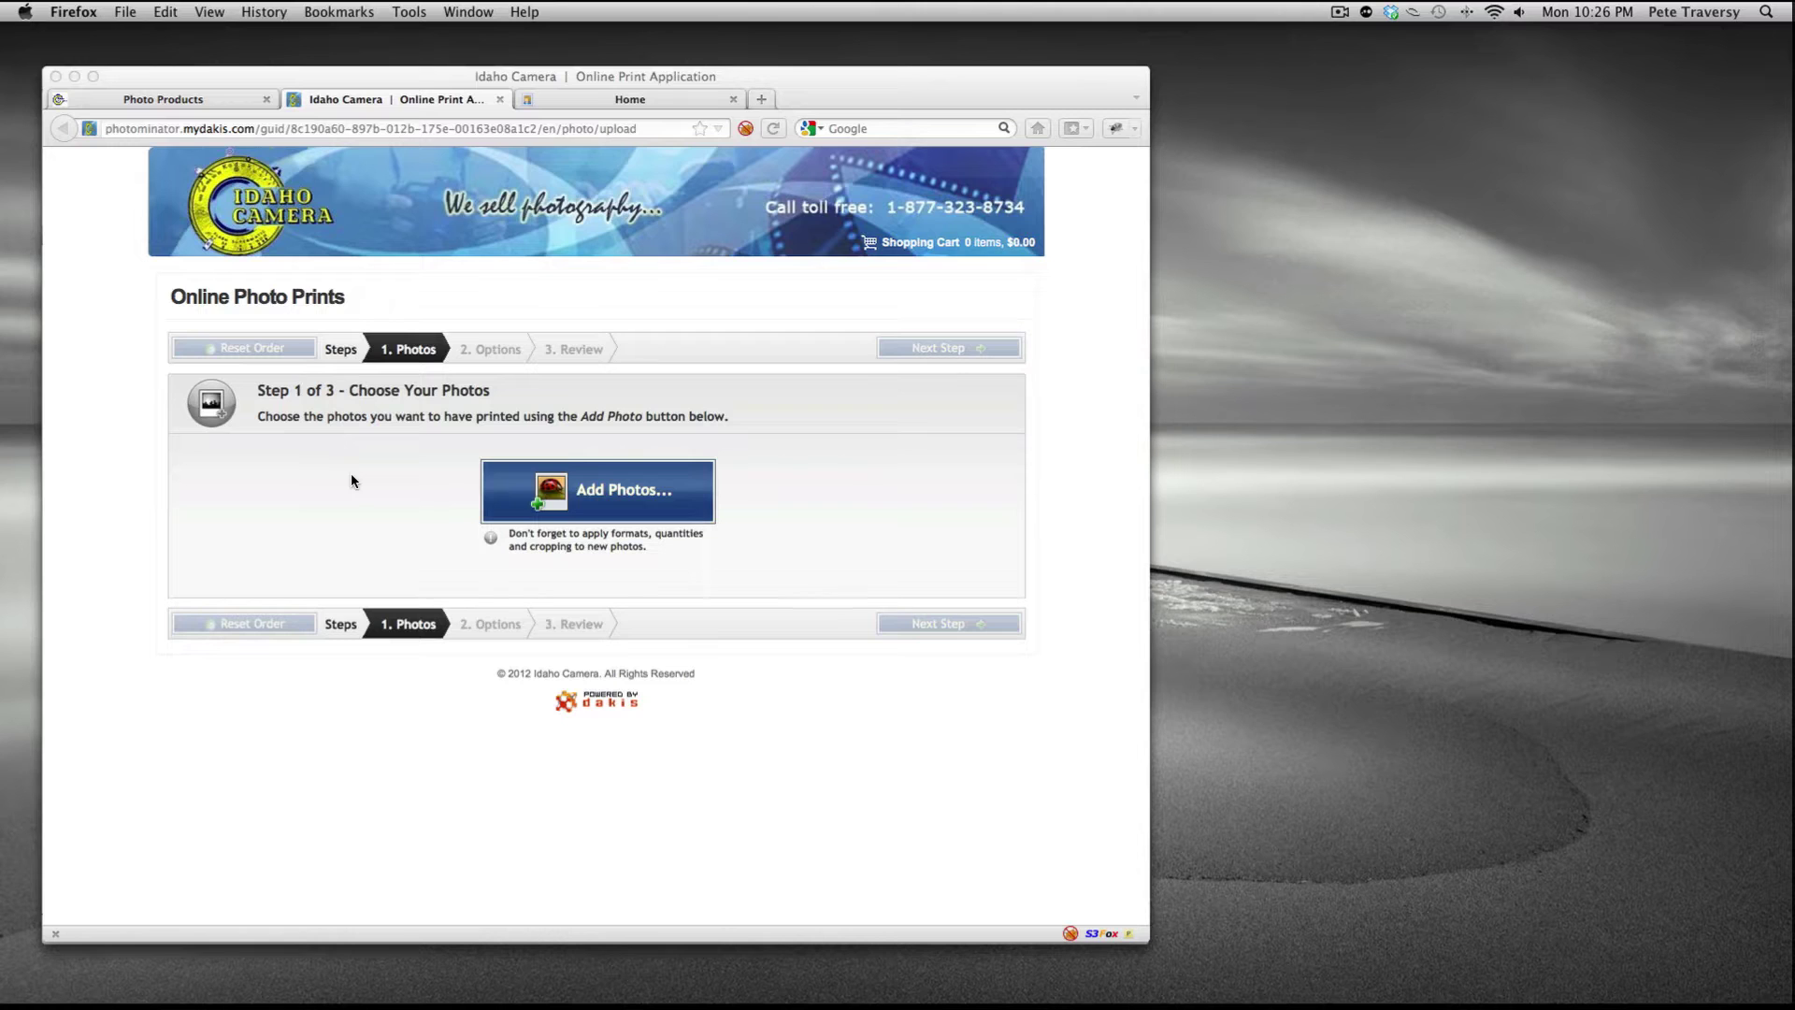
# - Open Make Lab Quality Photo Prints and browse to Pictures › iPhoto Library › Originals › 2010
pyautogui.click(676, 105)
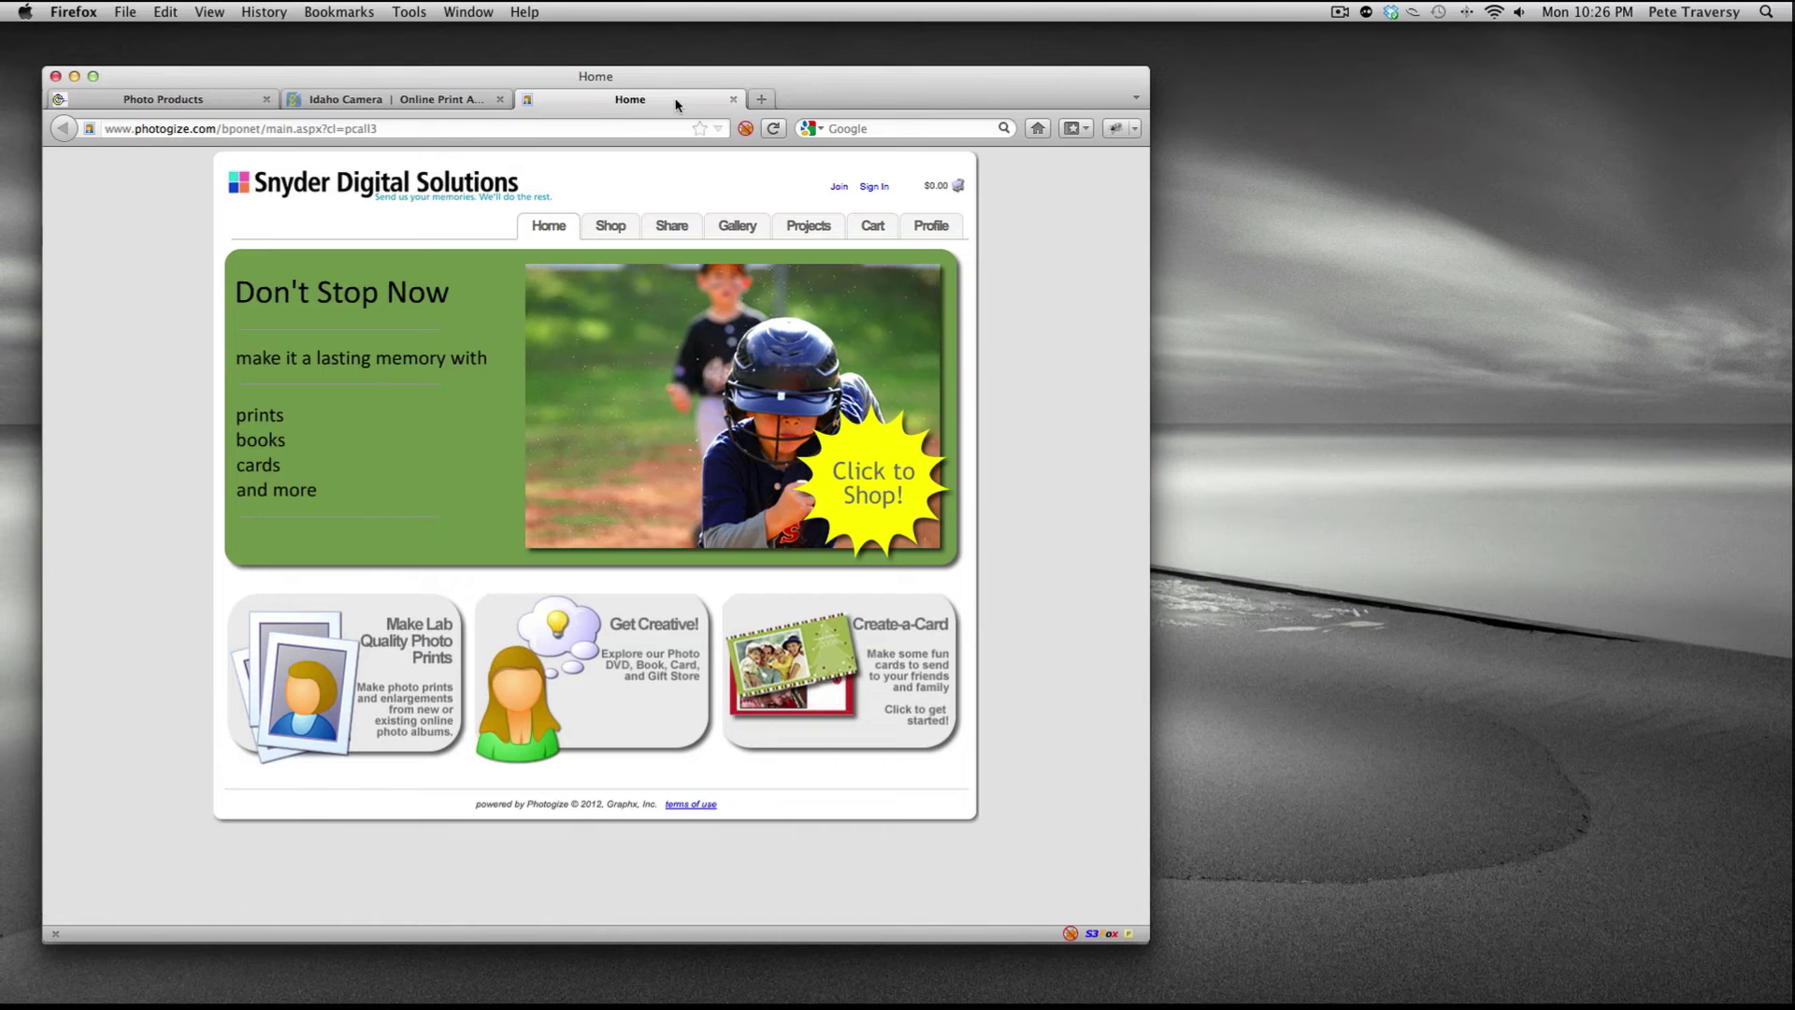
pyautogui.click(426, 647)
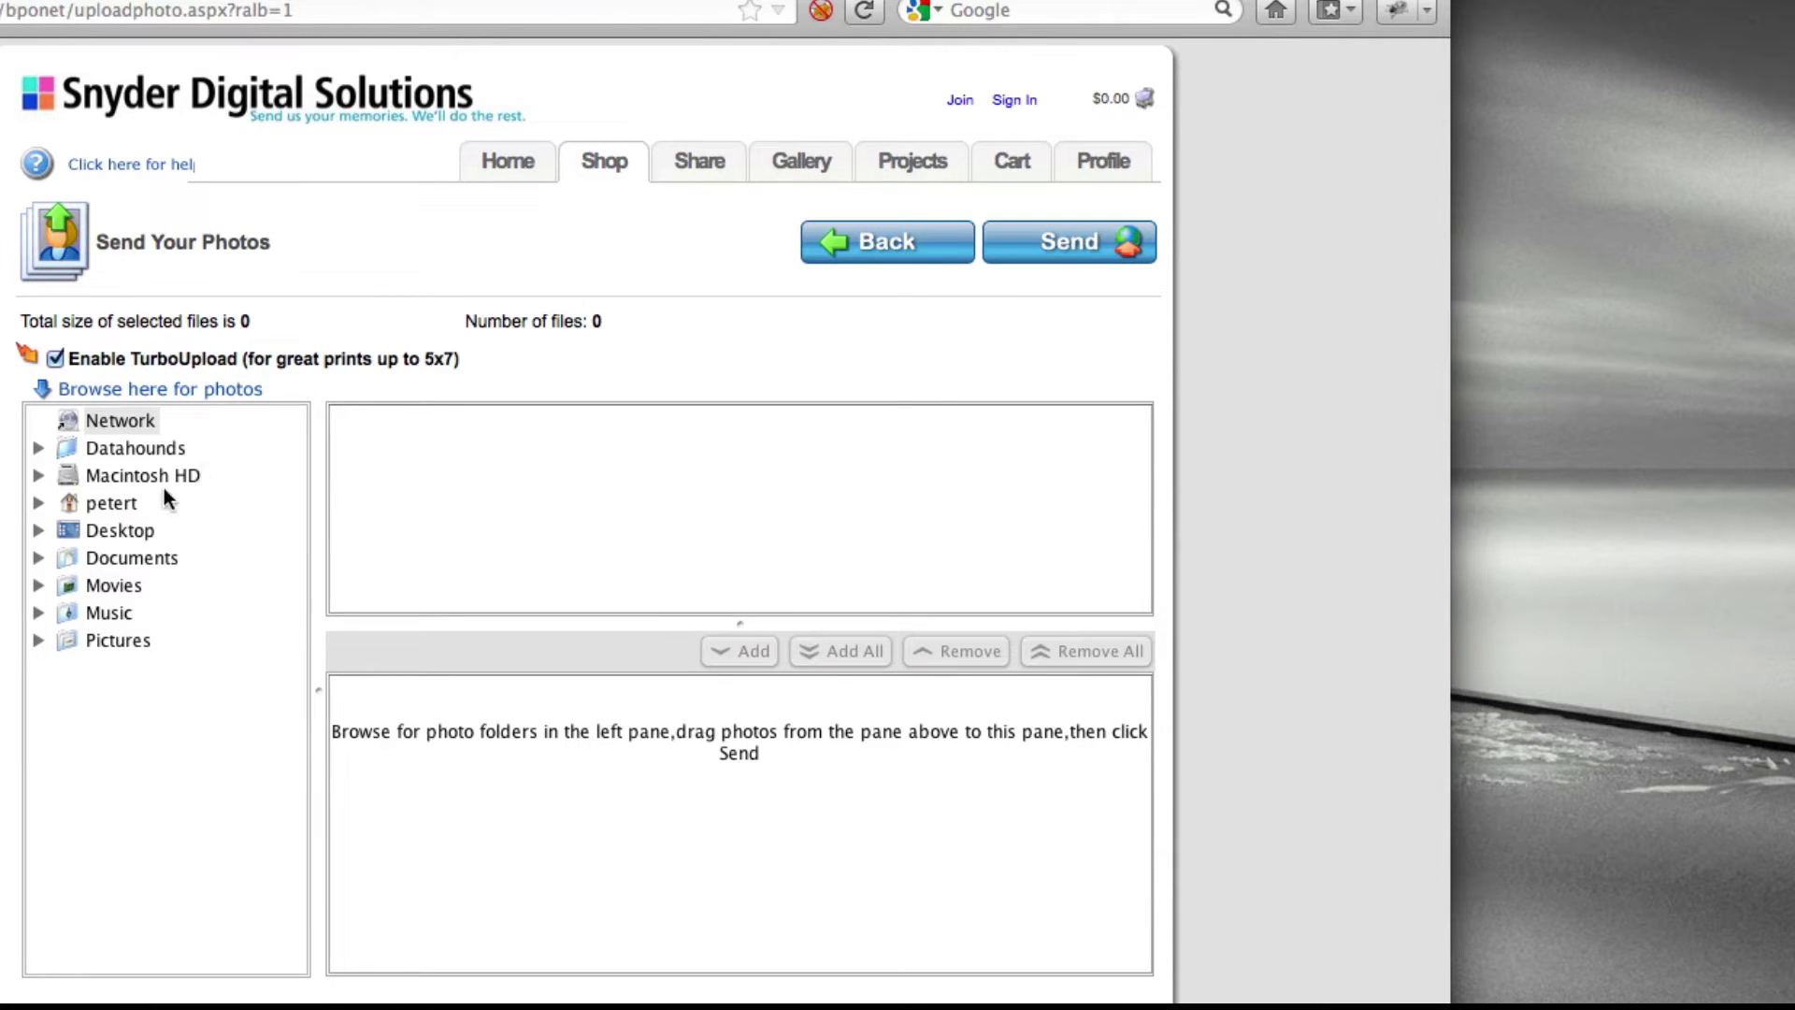
pyautogui.doubleClick(119, 501)
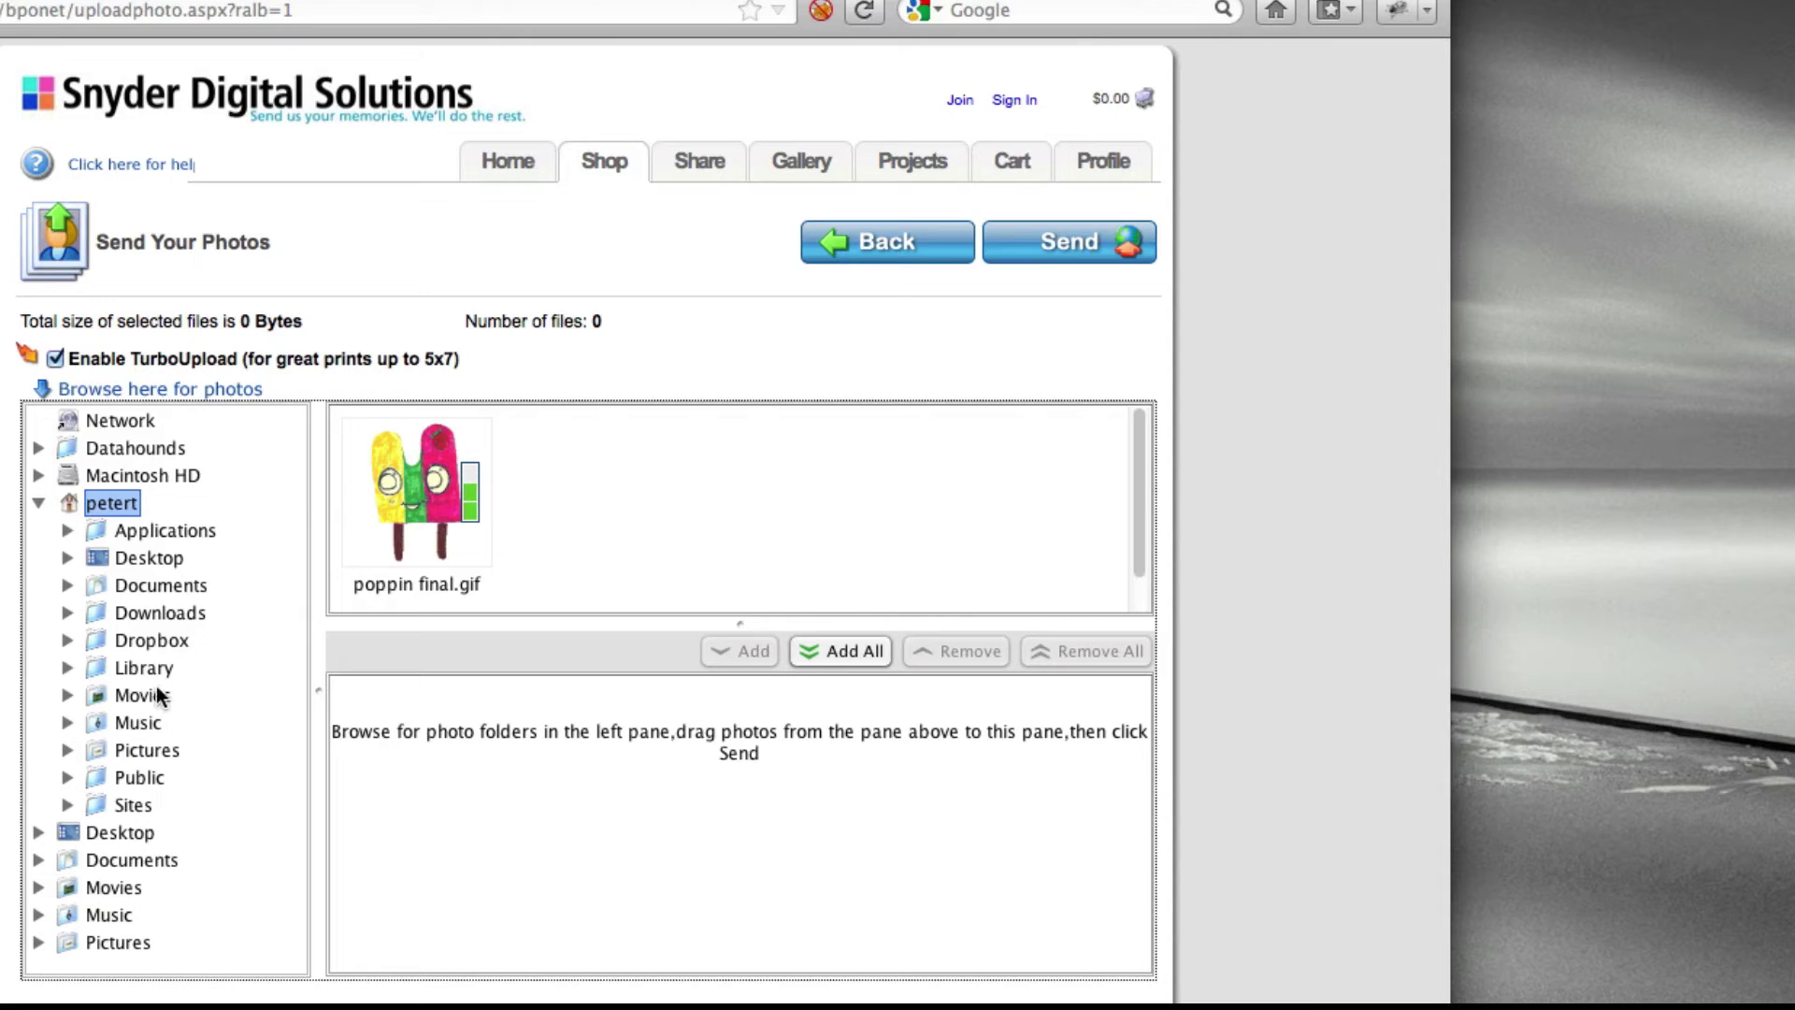
pyautogui.doubleClick(143, 752)
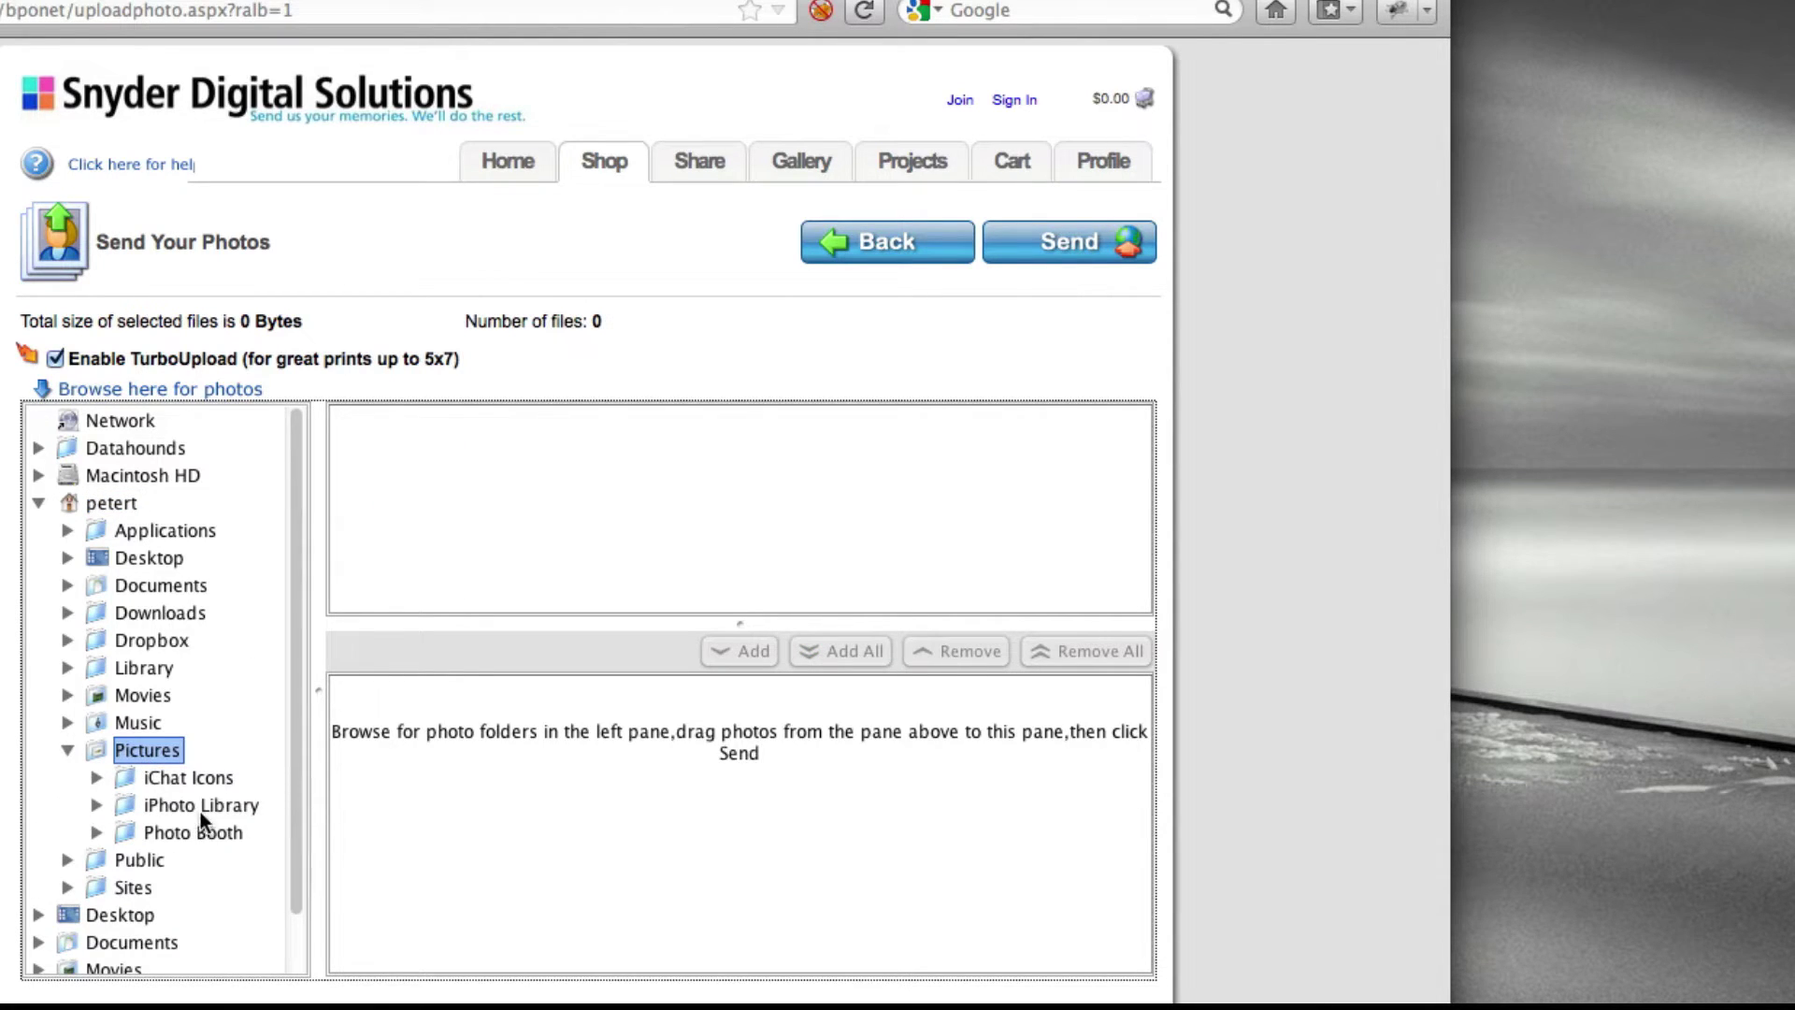
pyautogui.doubleClick(200, 808)
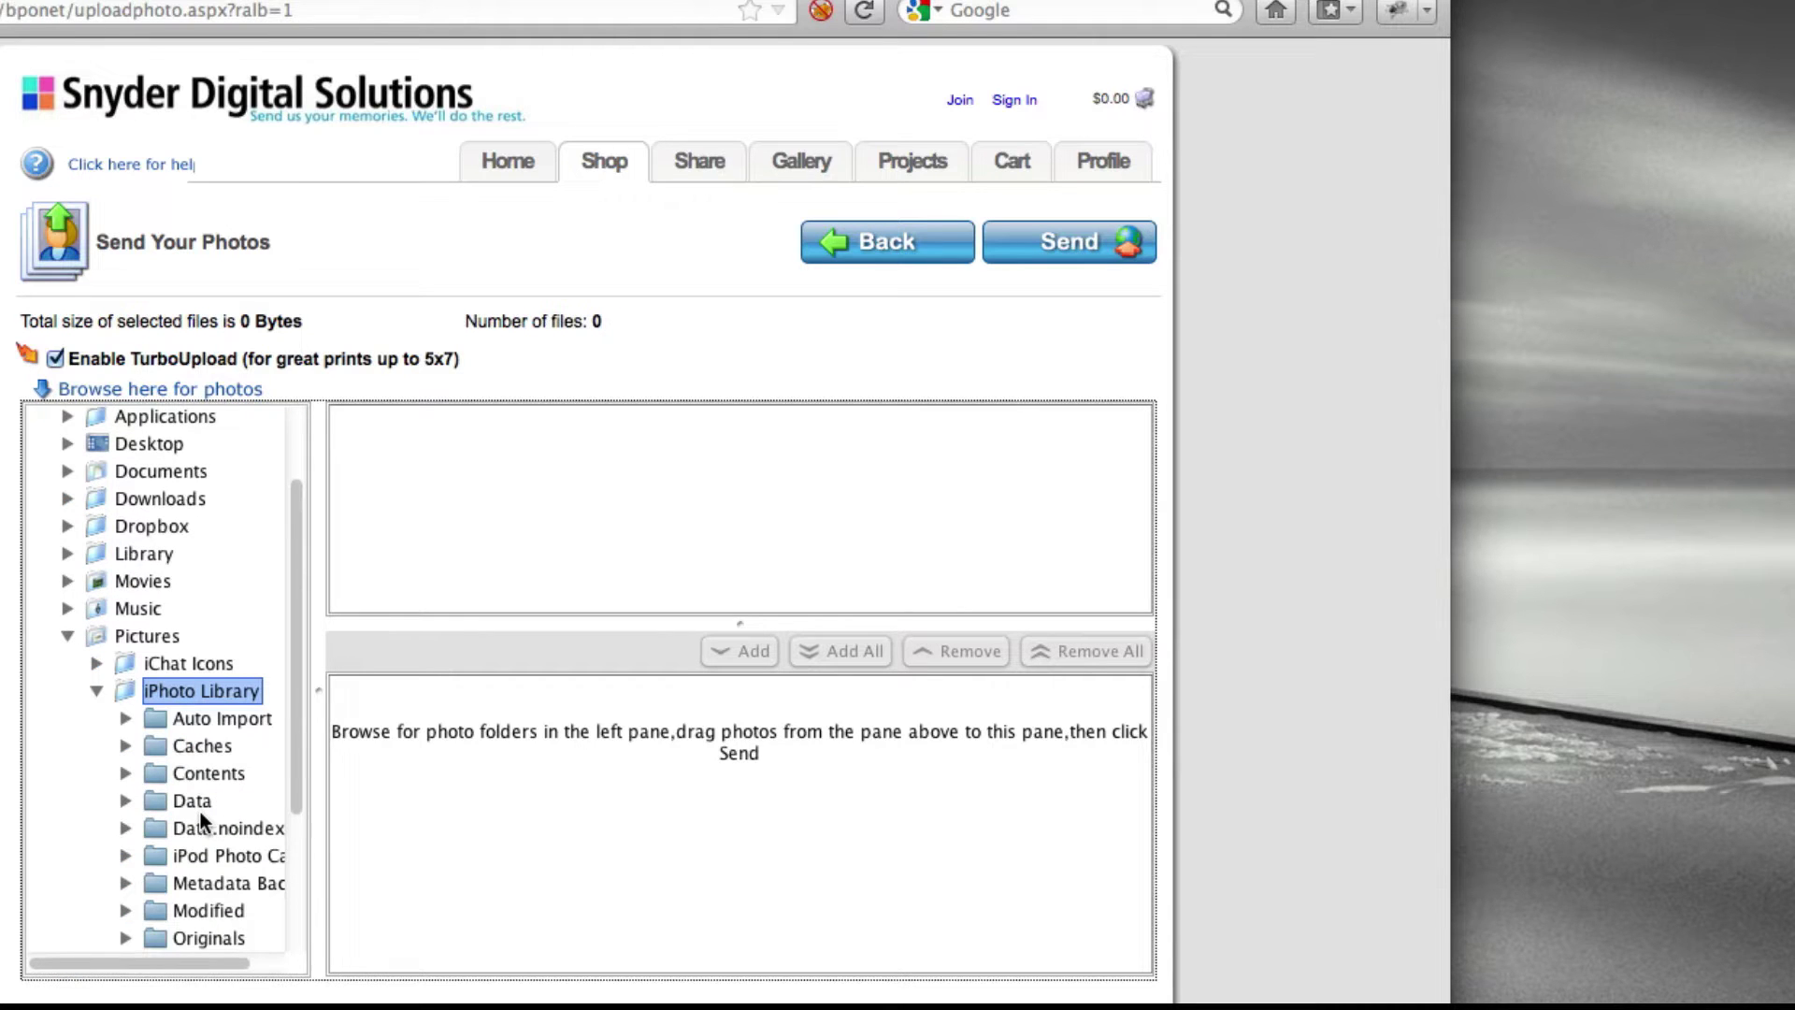
pyautogui.scroll(-5, 245, 882)
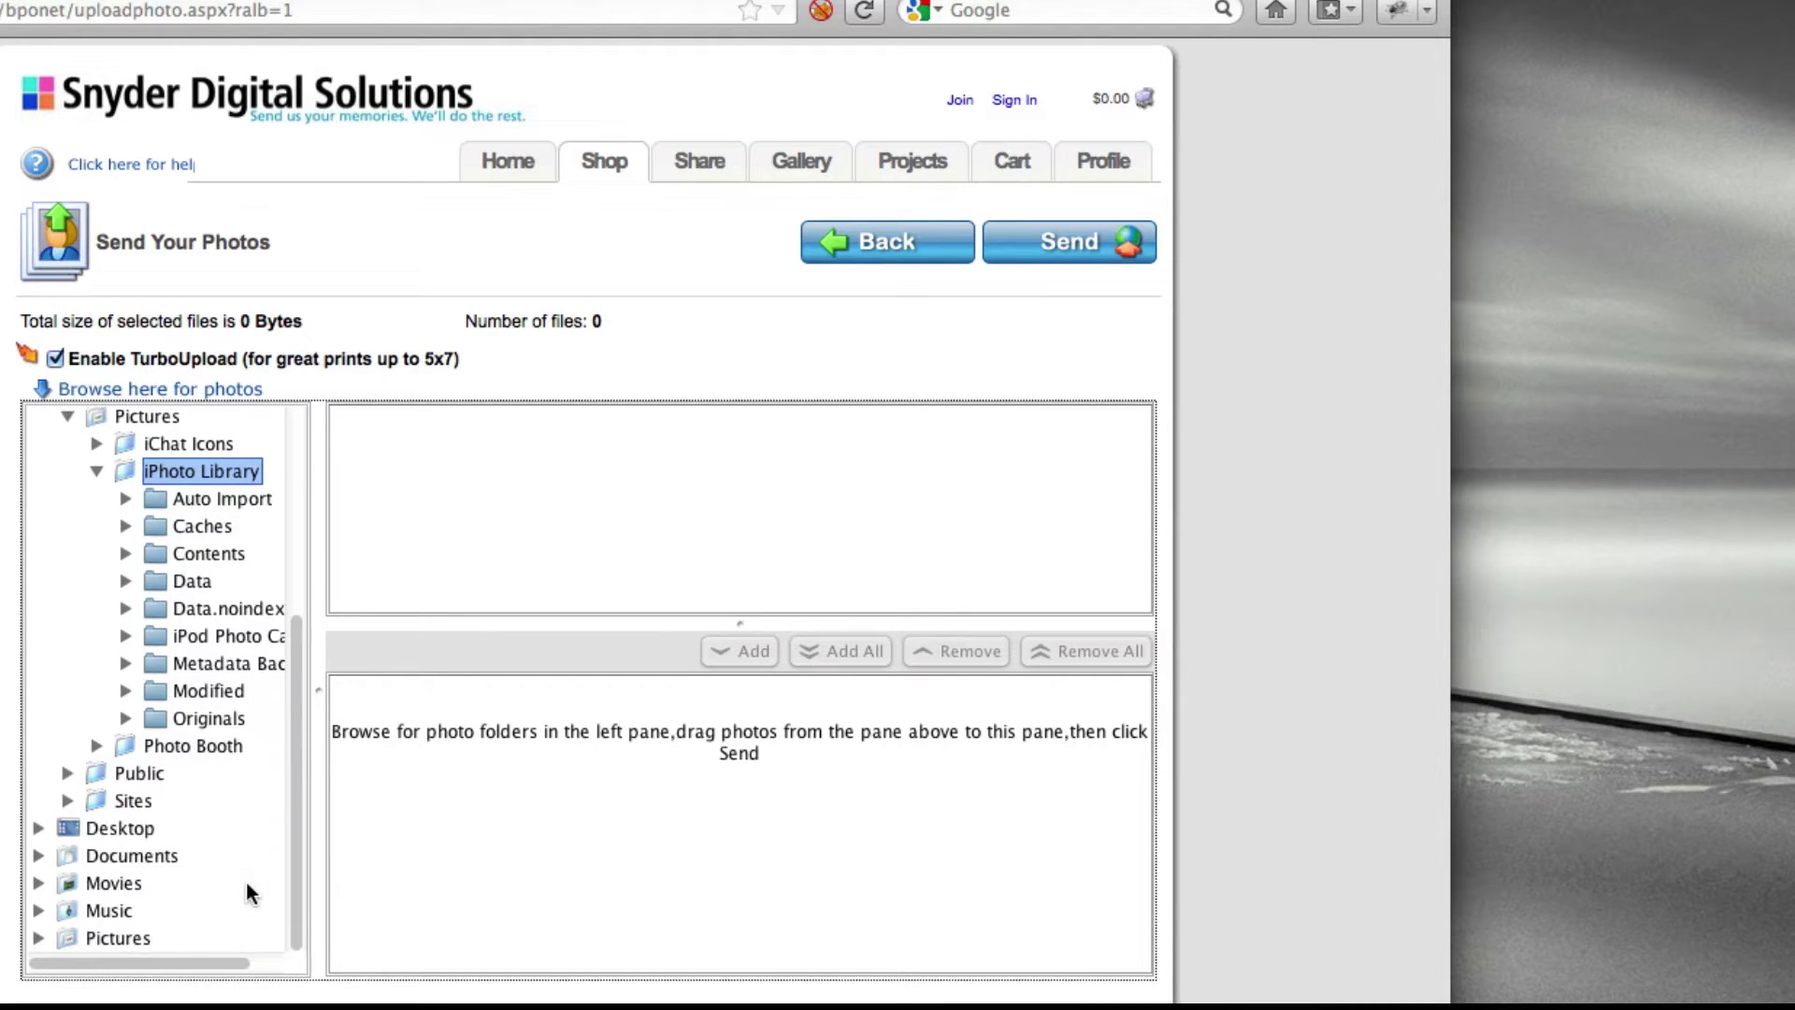
pyautogui.doubleClick(203, 720)
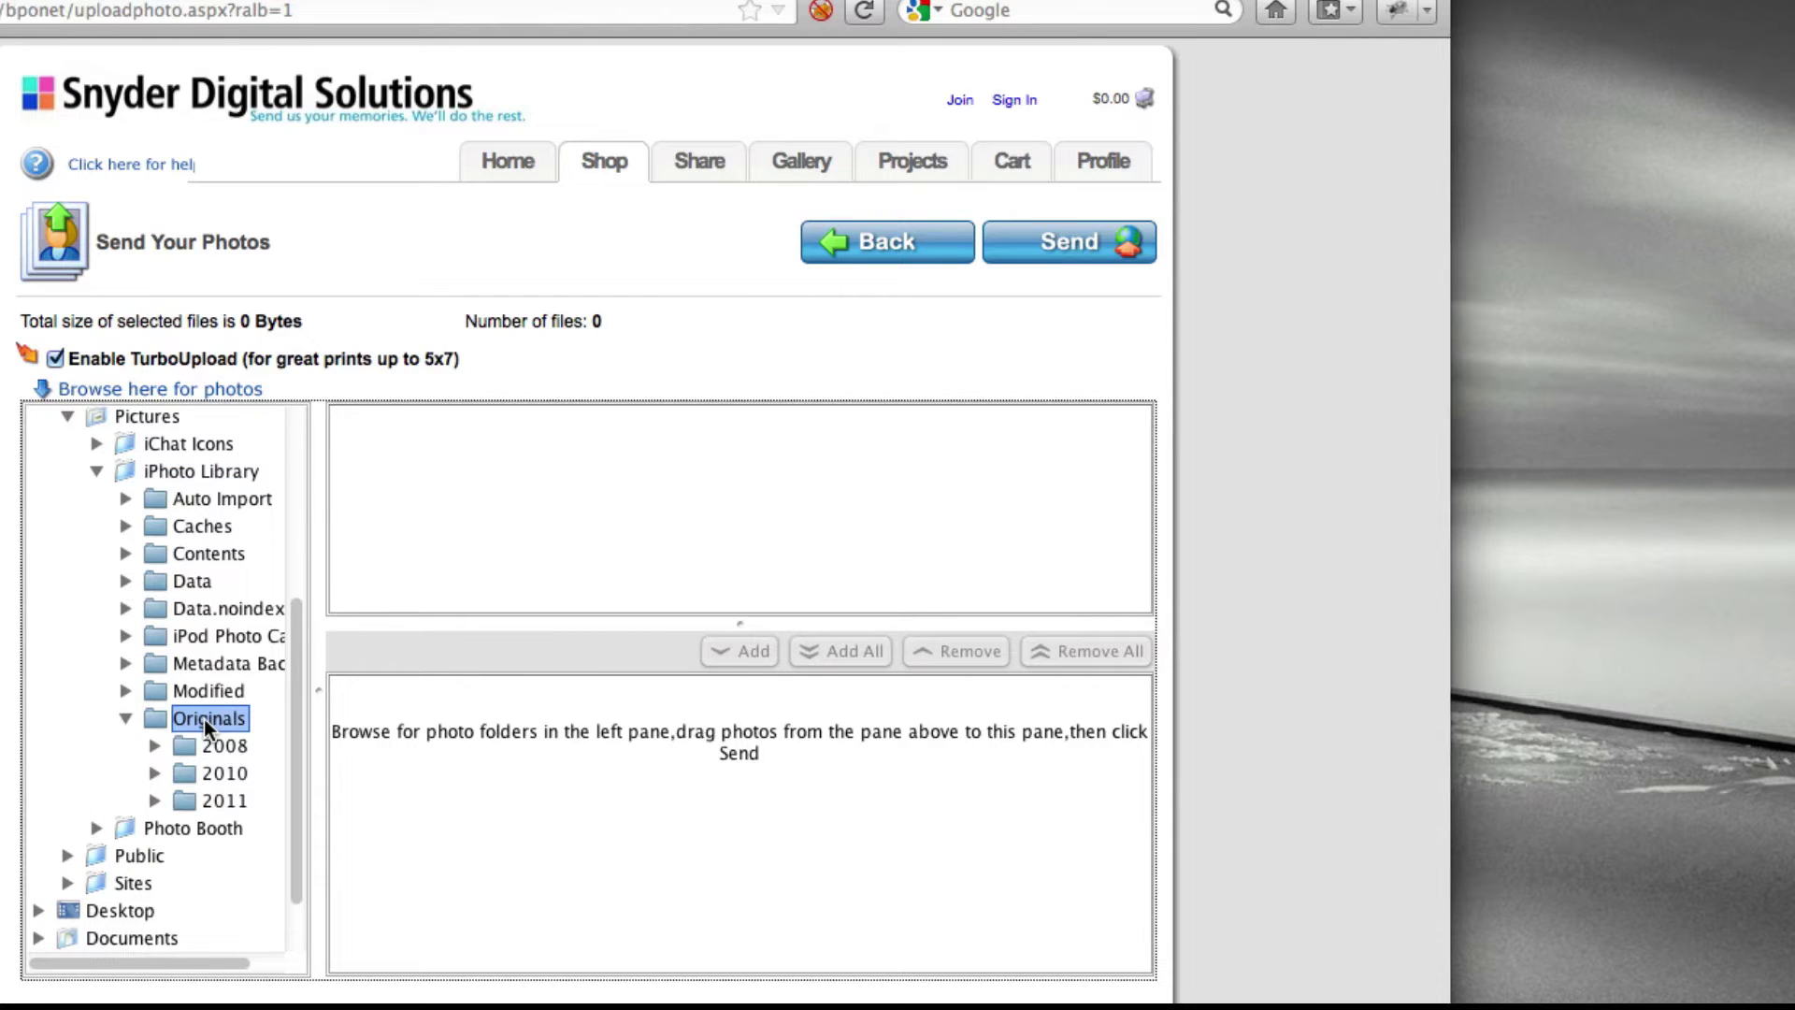
pyautogui.doubleClick(227, 776)
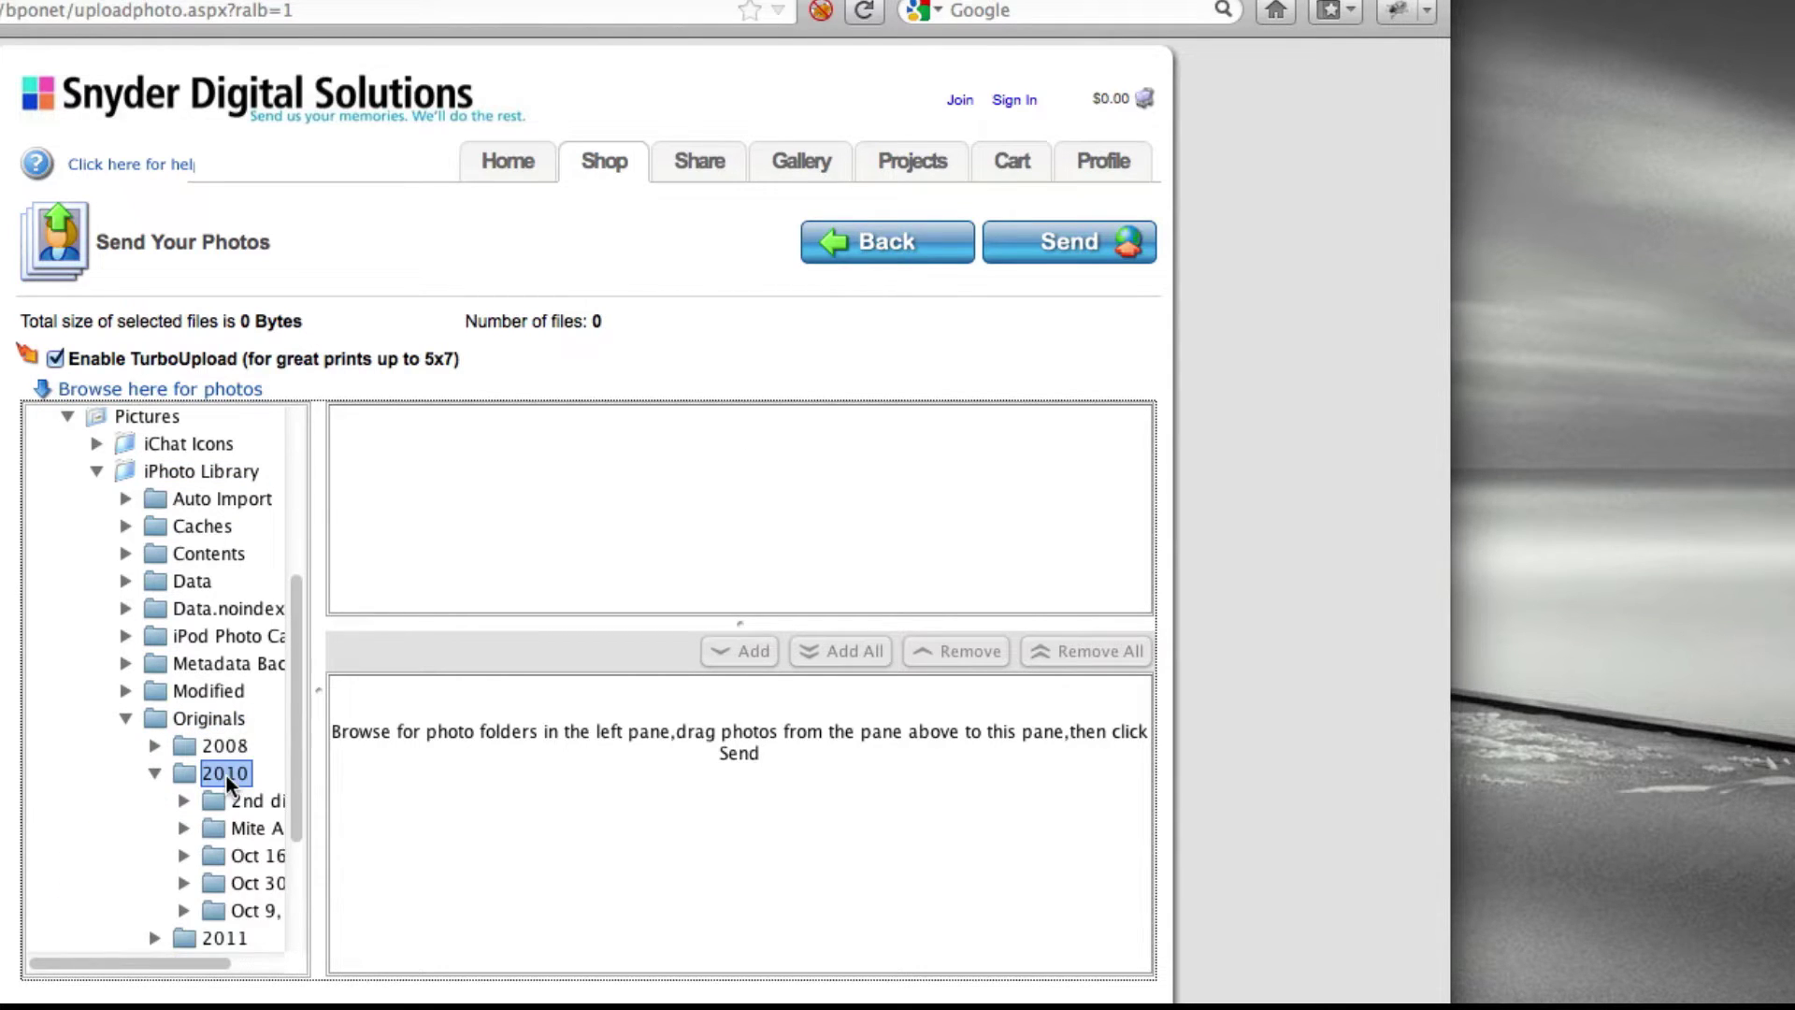
pyautogui.click(255, 797)
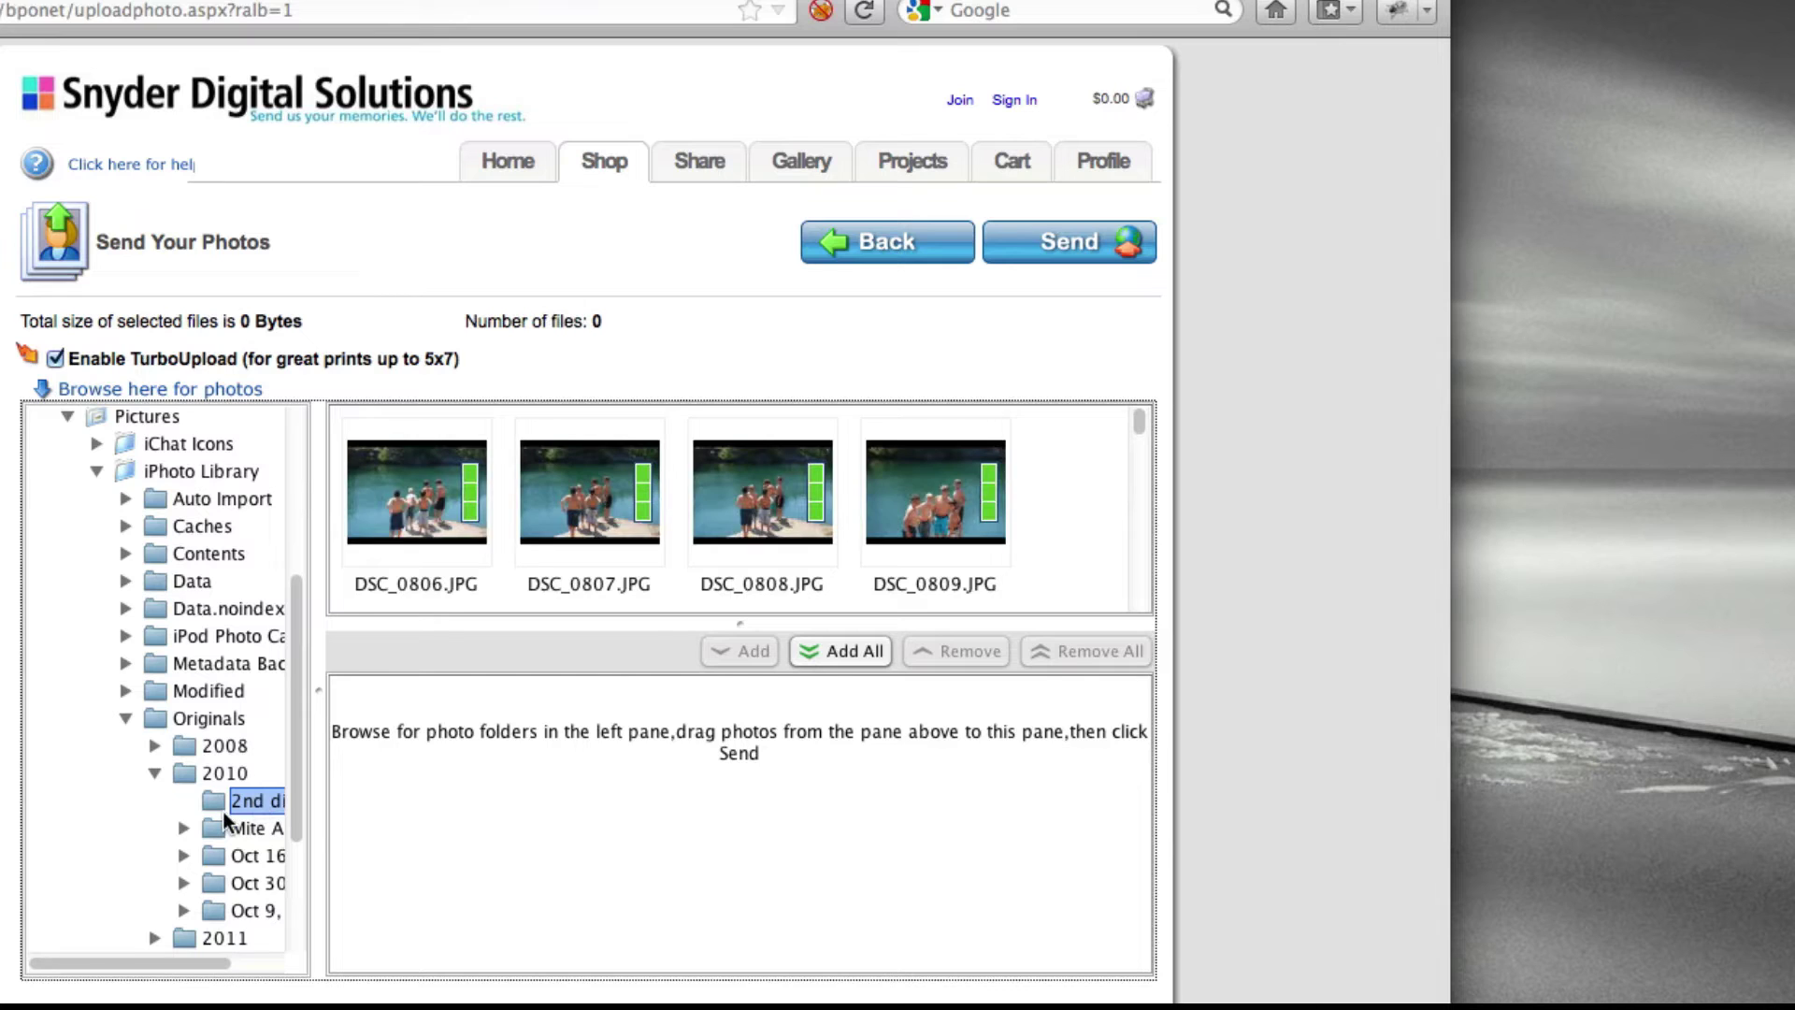
# - Add DSC_0806, DSC_0807 and DSC_0808 to the upload list, glancing at iPhoto
pyautogui.doubleClick(439, 481)
pyautogui.doubleClick(597, 481)
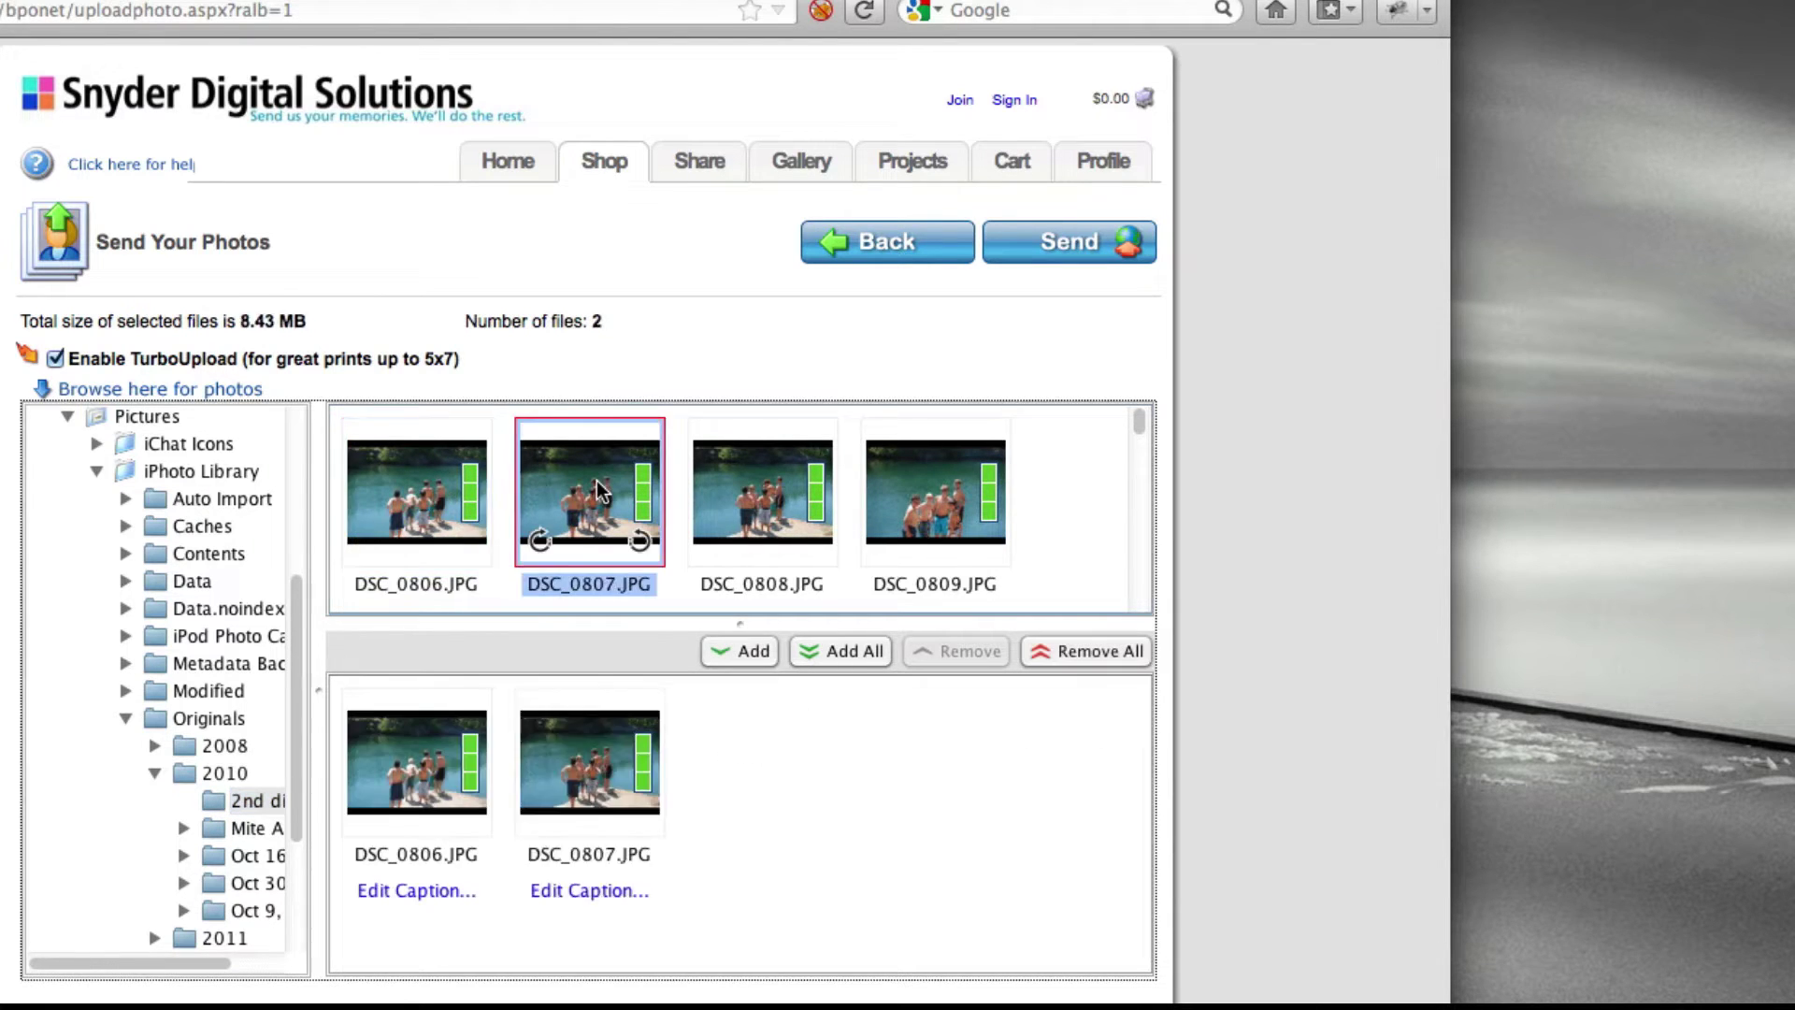
pyautogui.doubleClick(762, 501)
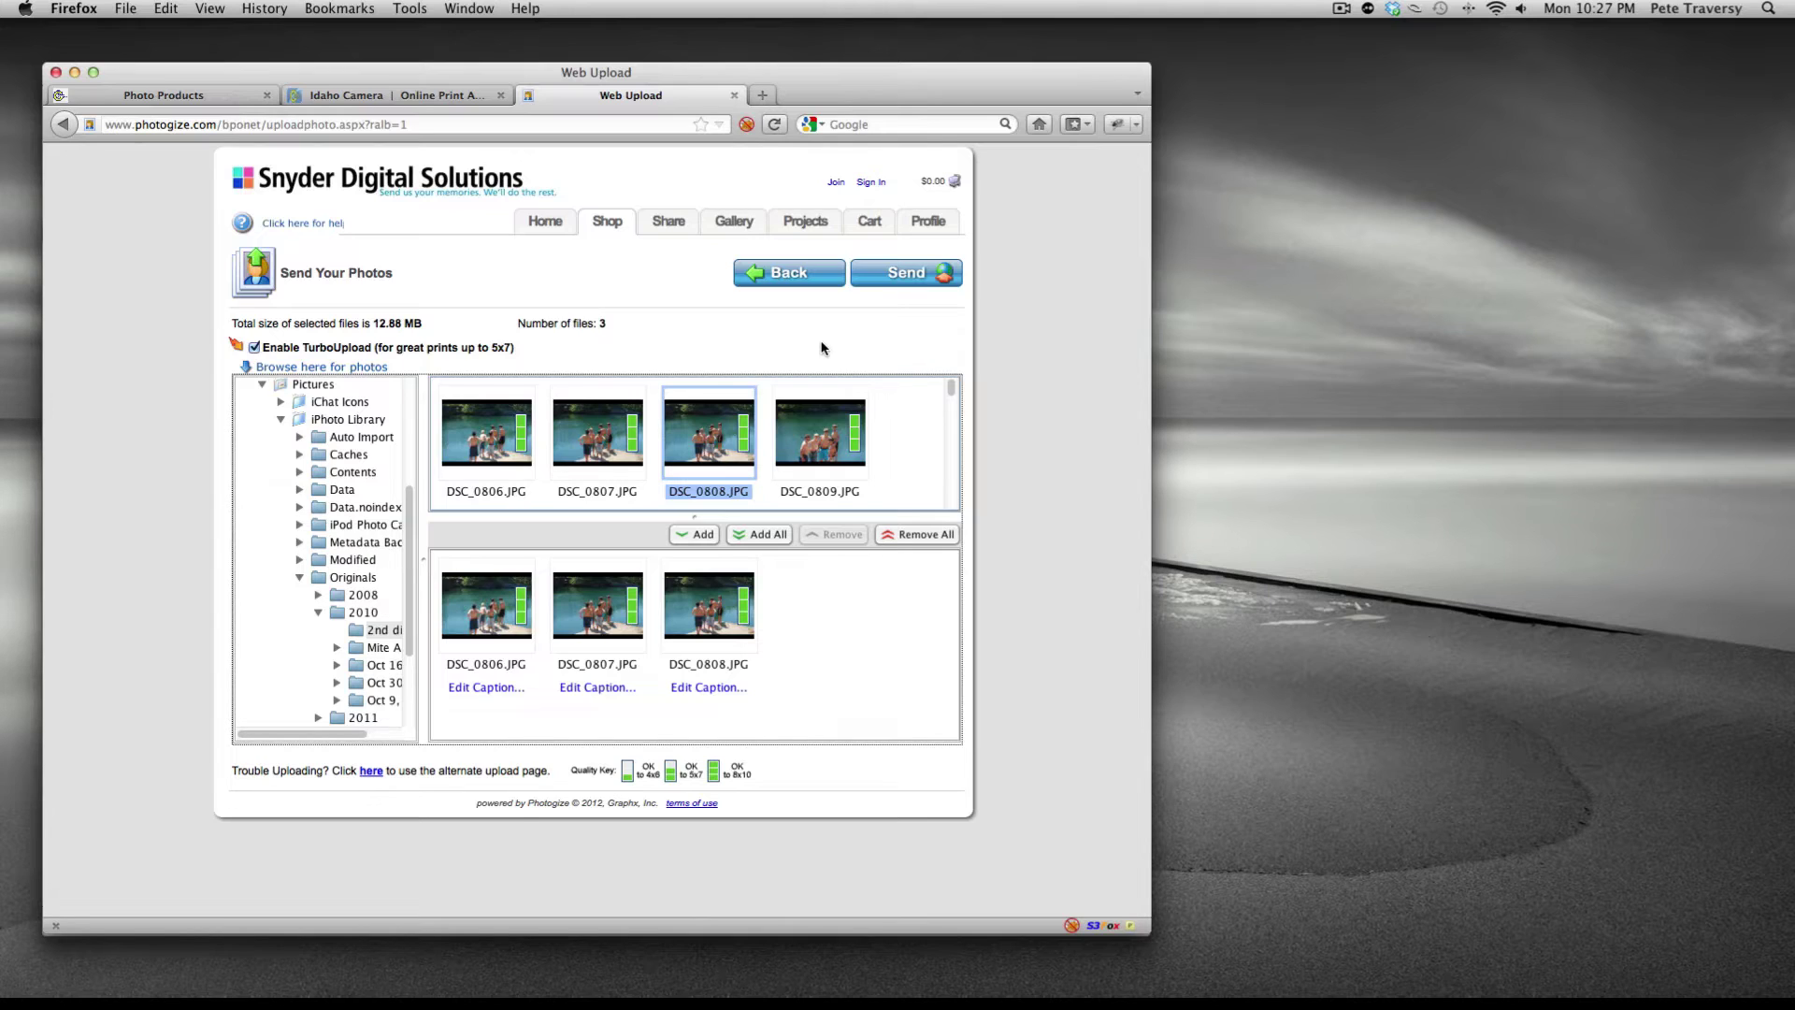
pyautogui.press('super+Tab')
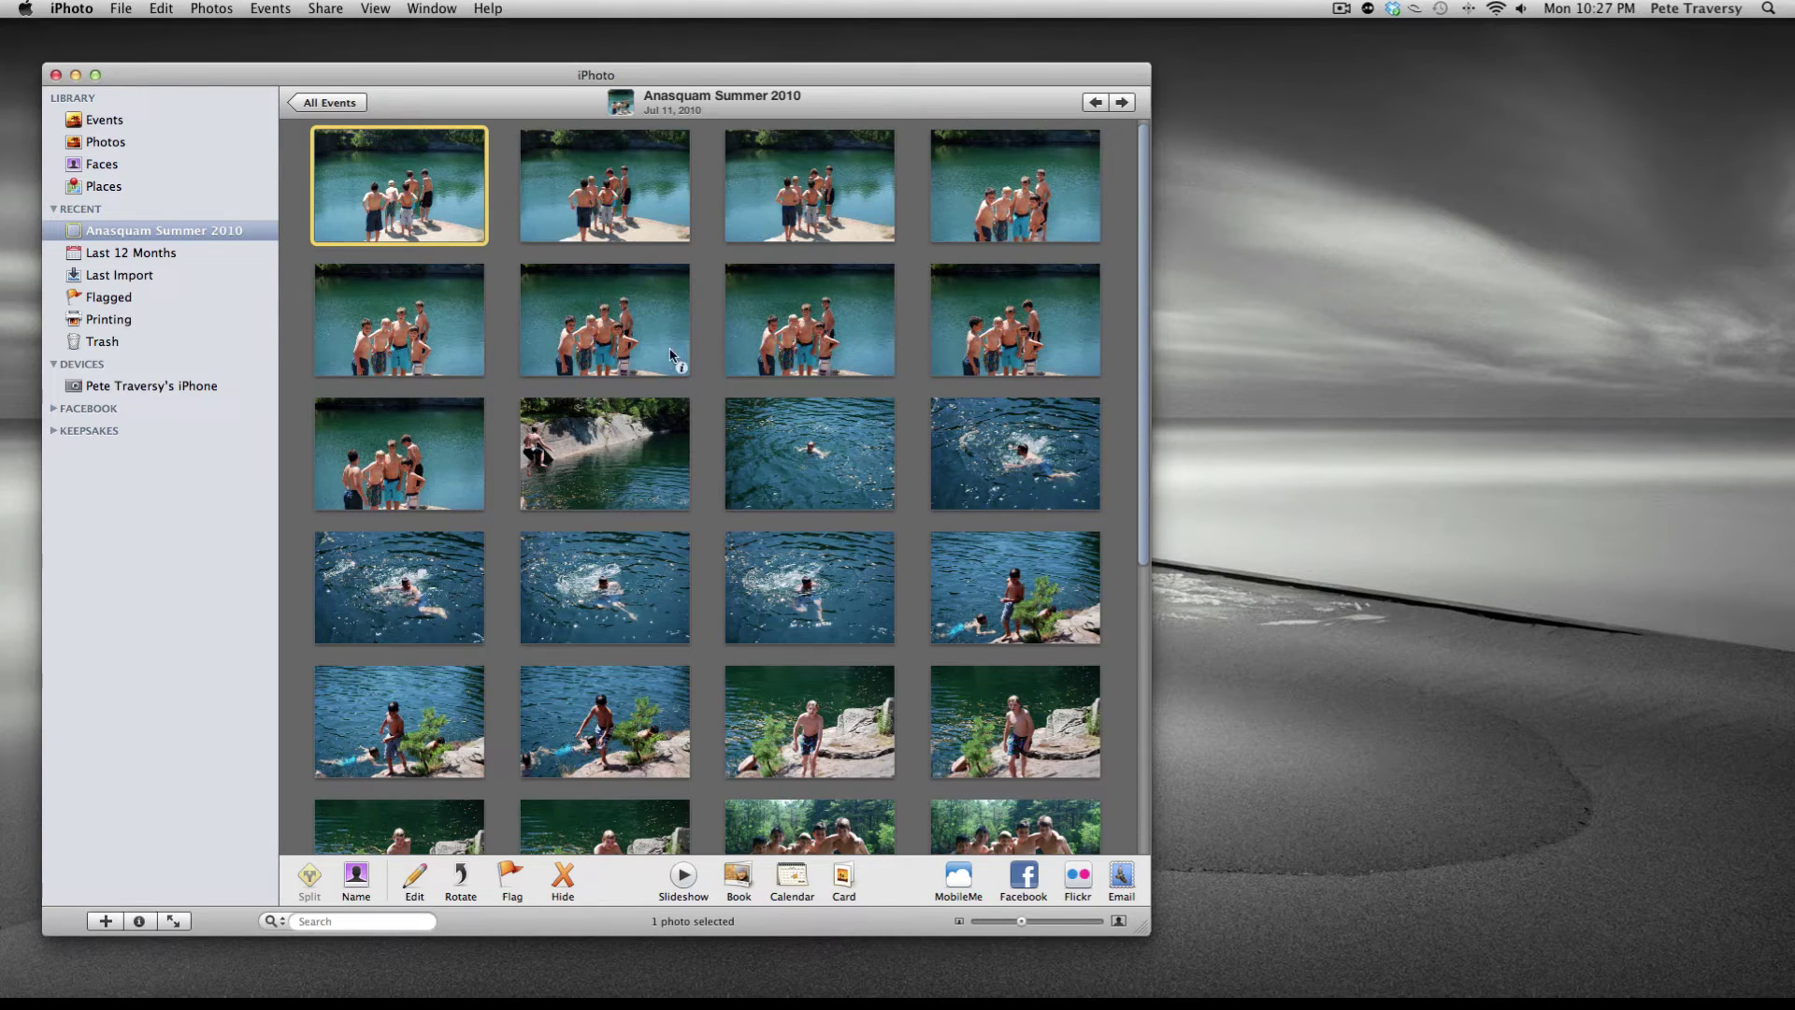
pyautogui.press('super+Tab')
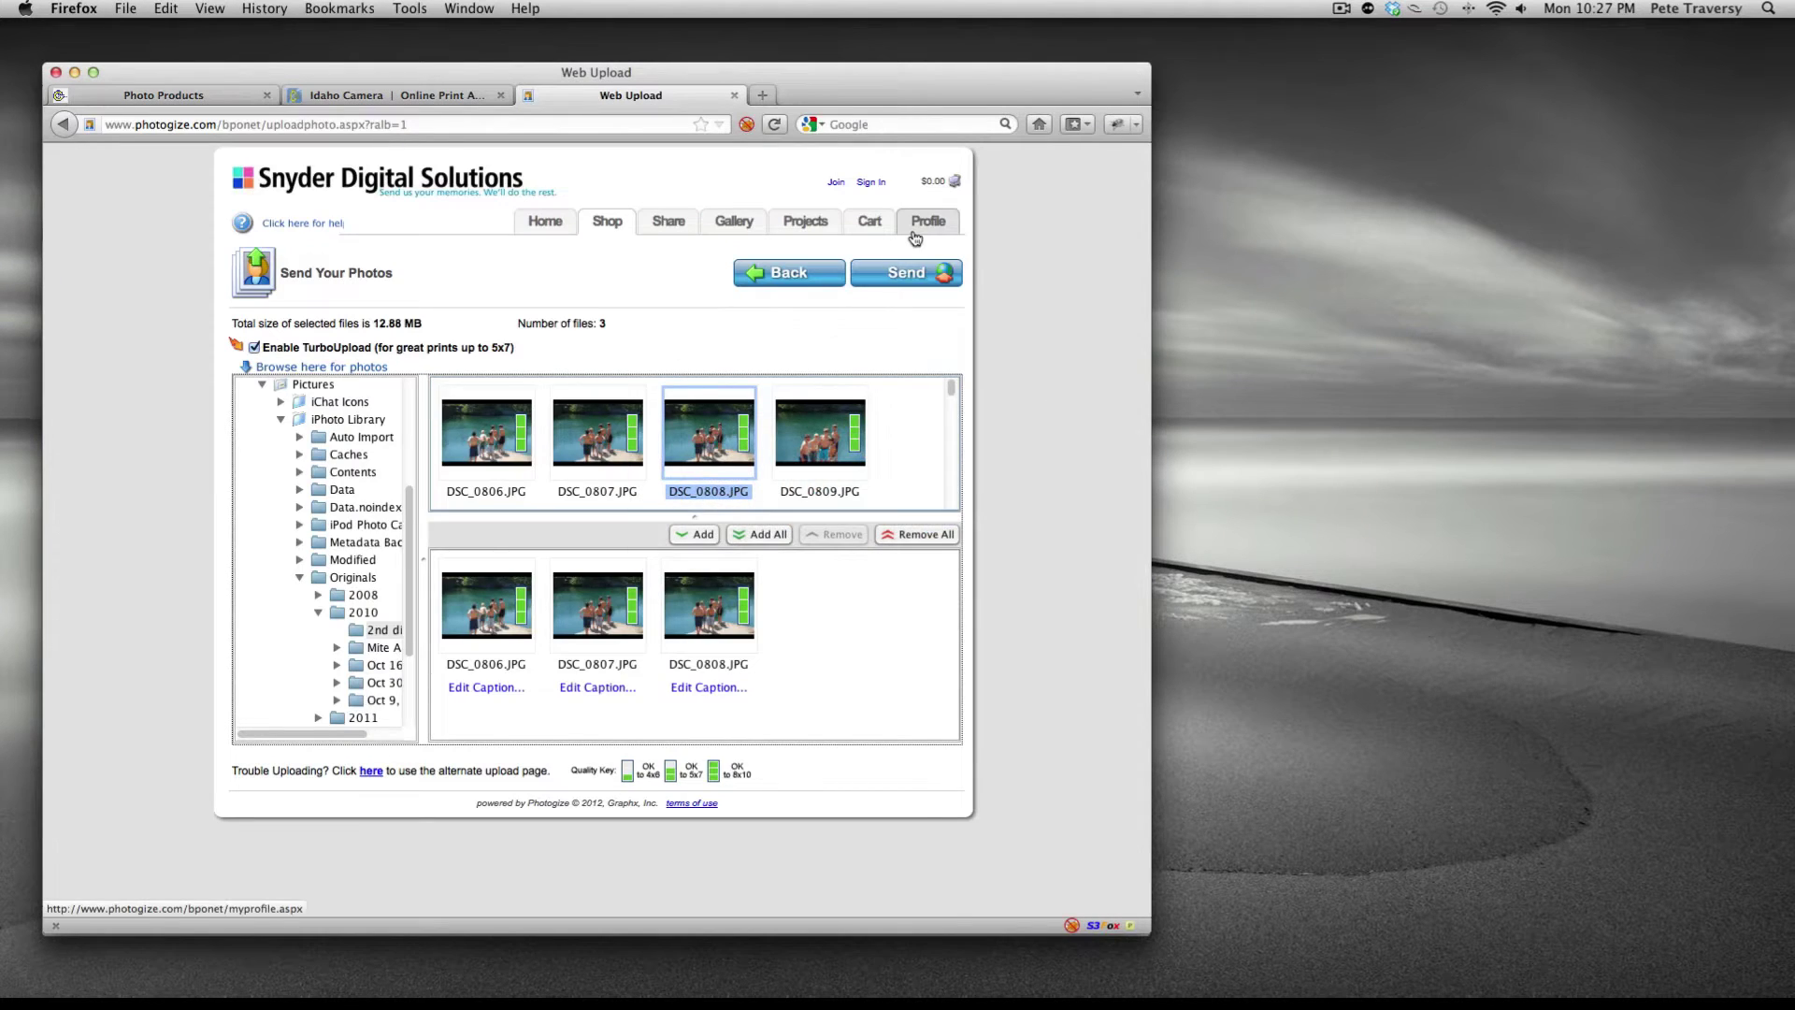
# - Sign in to the Snyder Digital Solutions account with the account e-mail and password
pyautogui.click(913, 231)
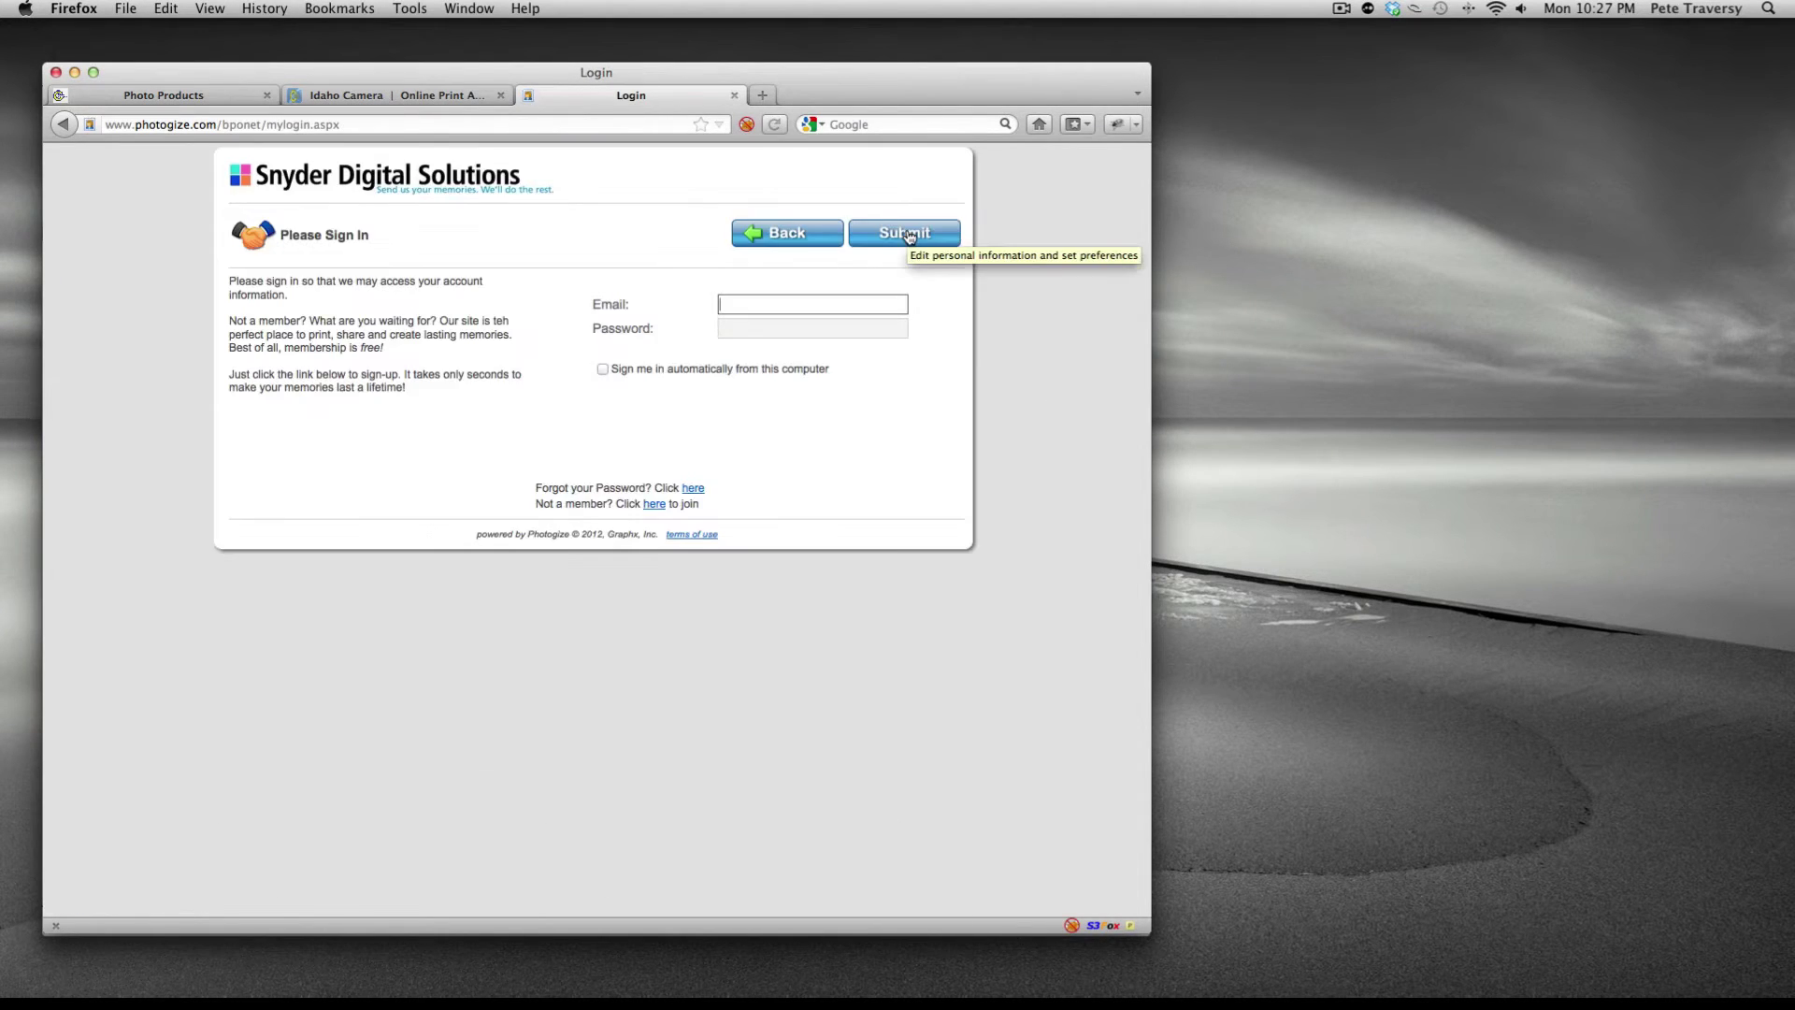
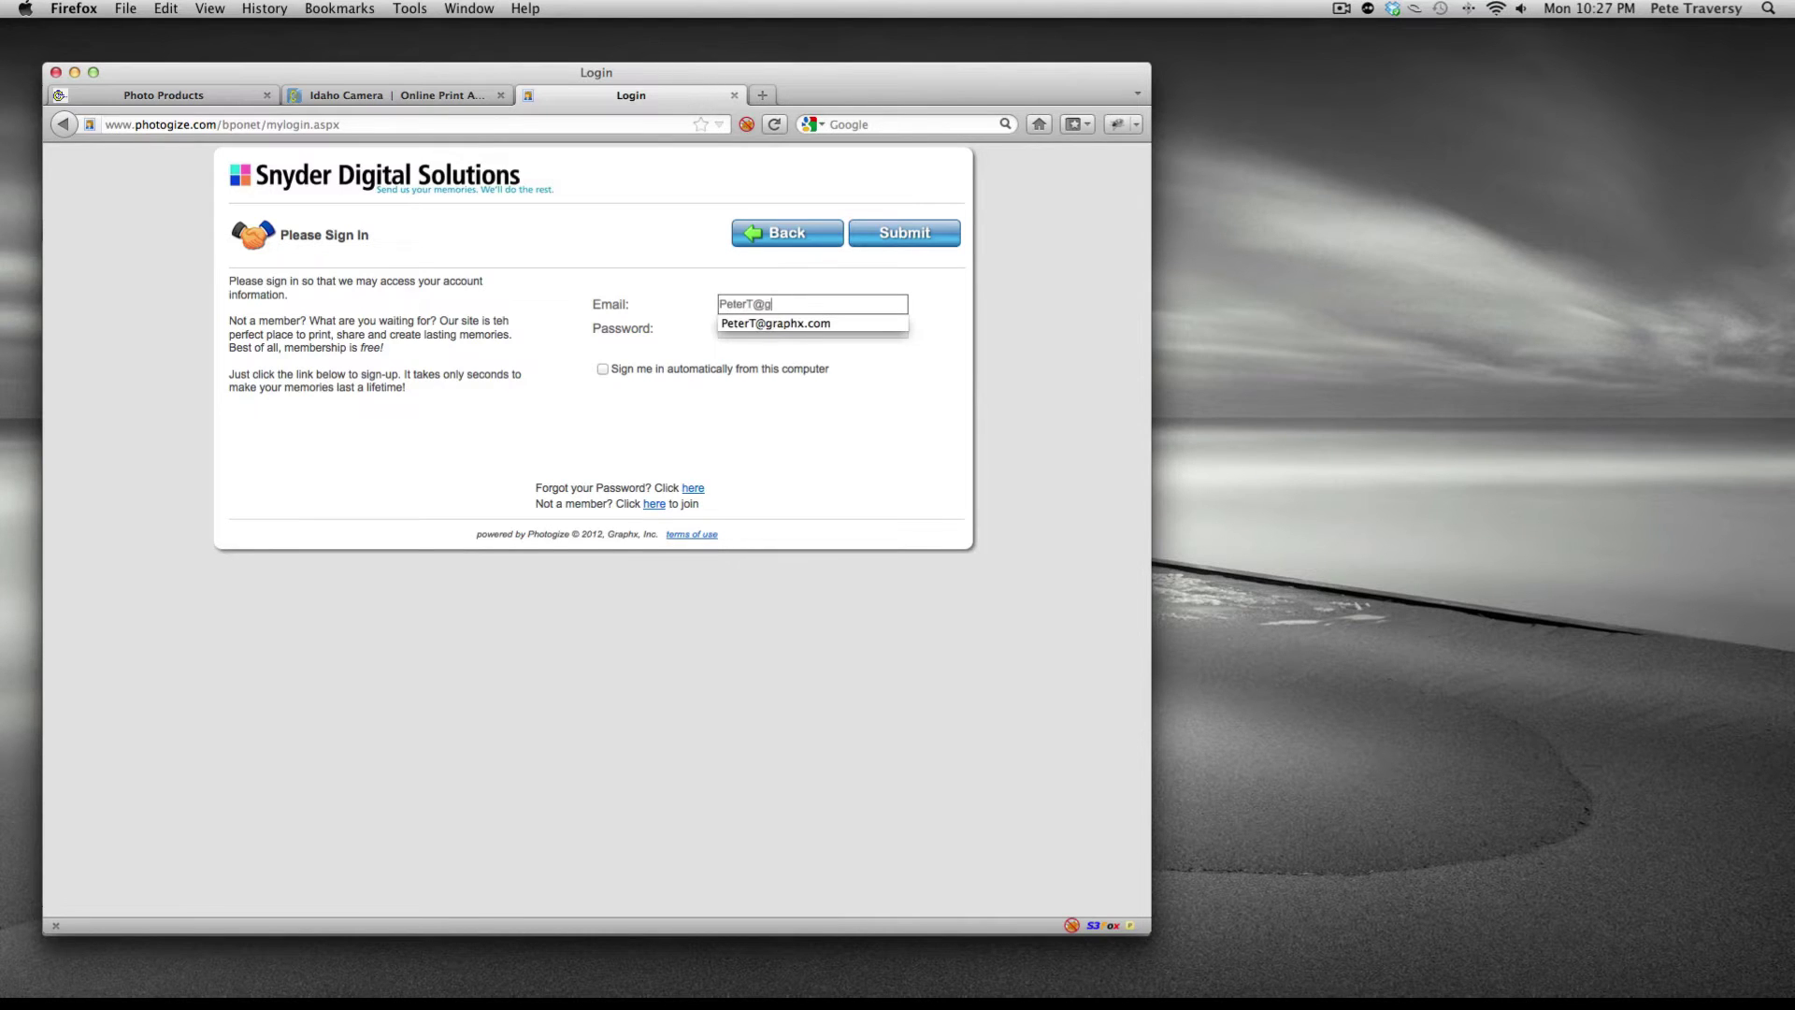
pyautogui.press('Tab')
pyautogui.write('*********')
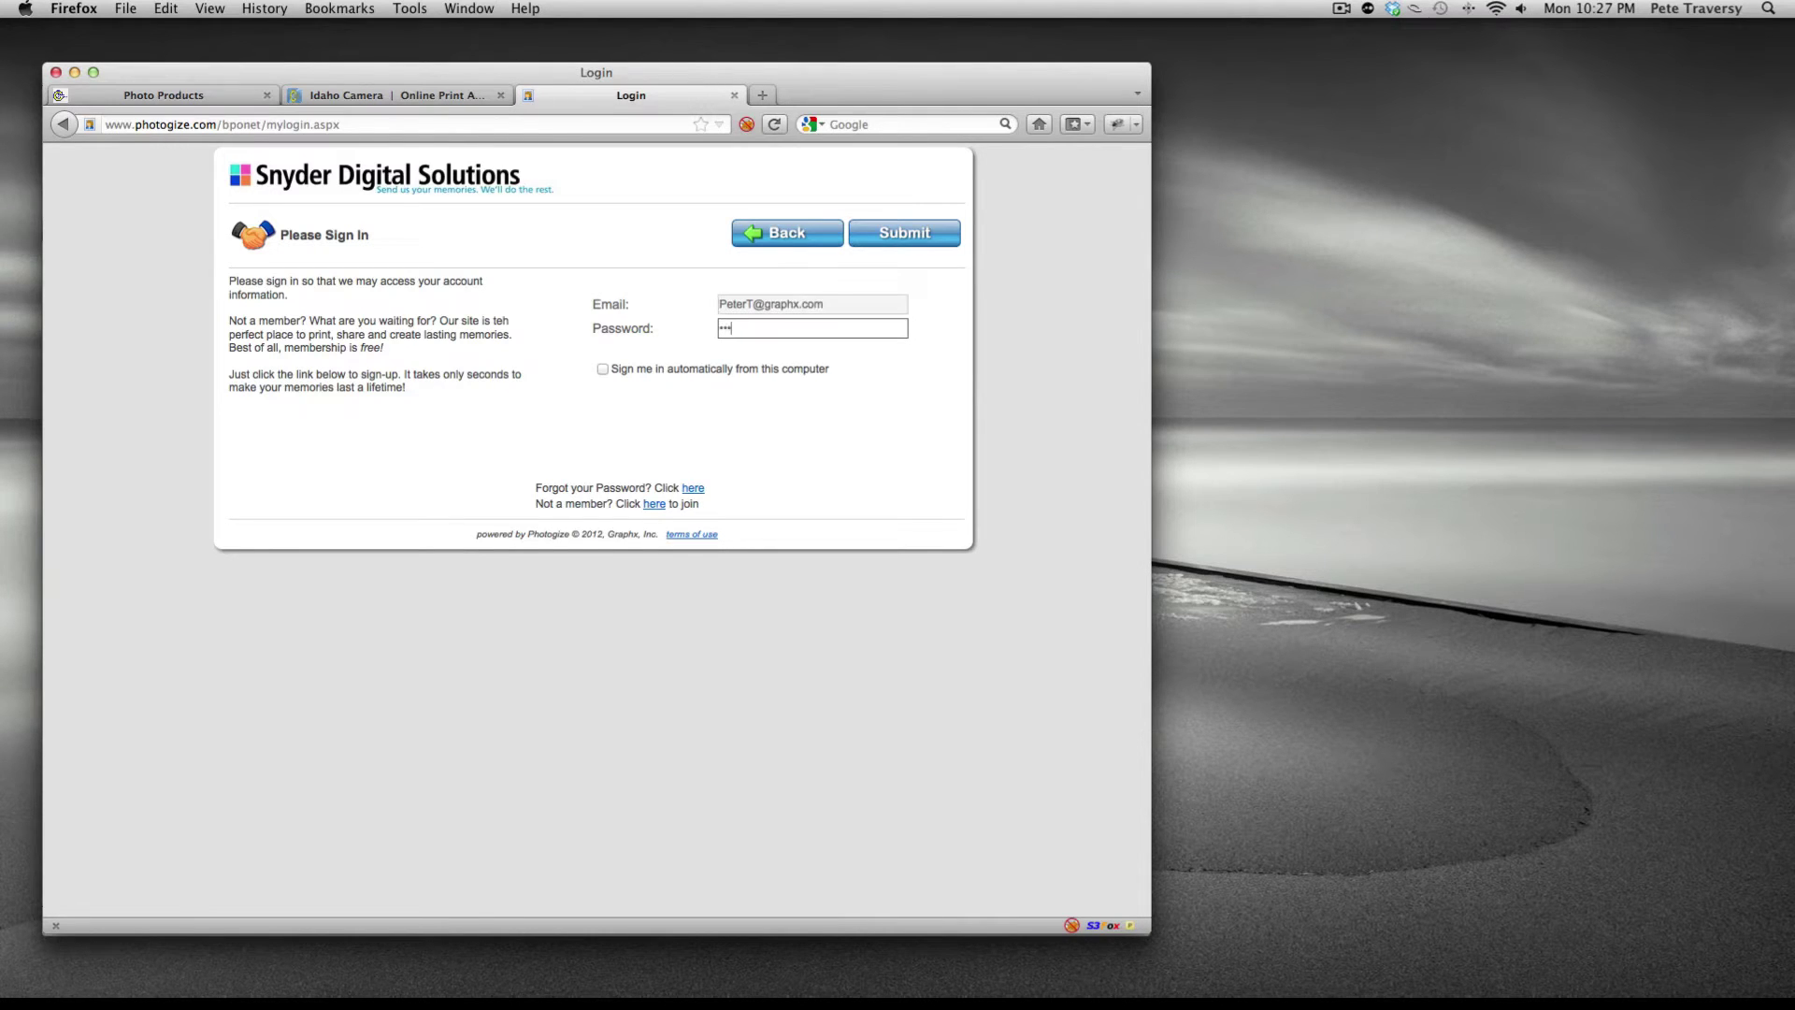
pyautogui.press('Return')
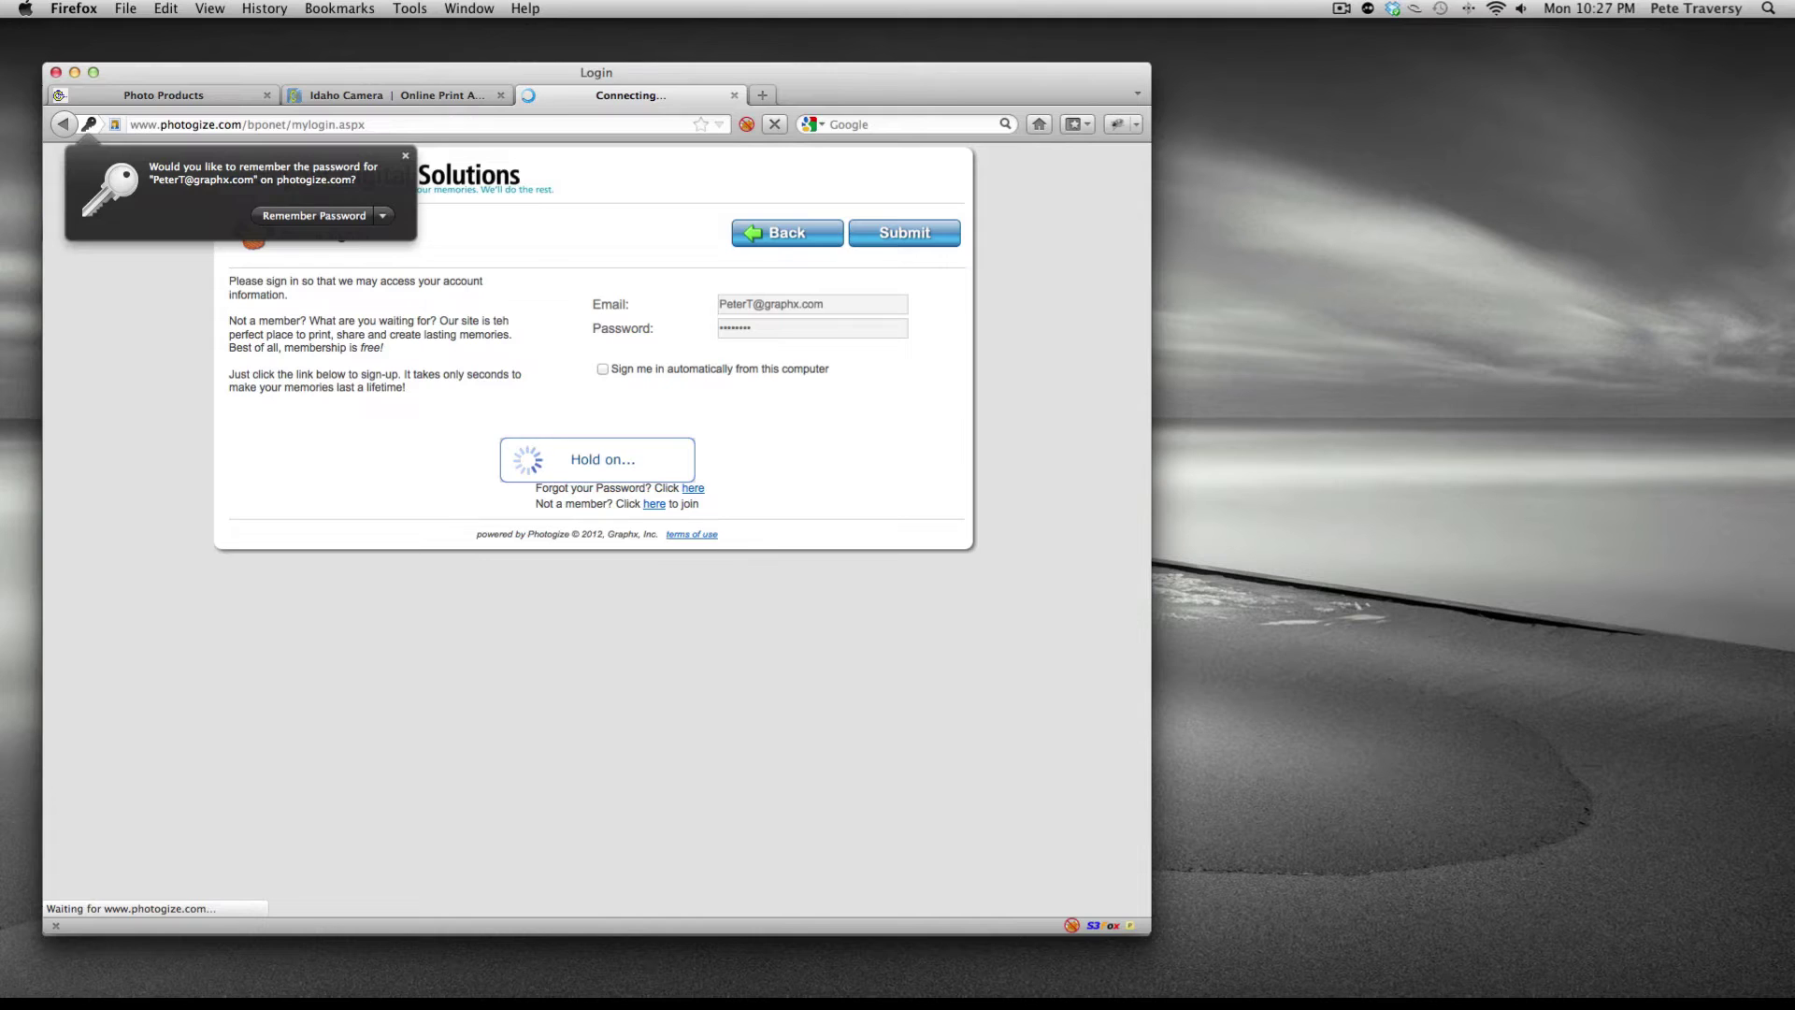
# - Decline saving the password, view the account profile, and return to iPhoto
pyautogui.click(407, 157)
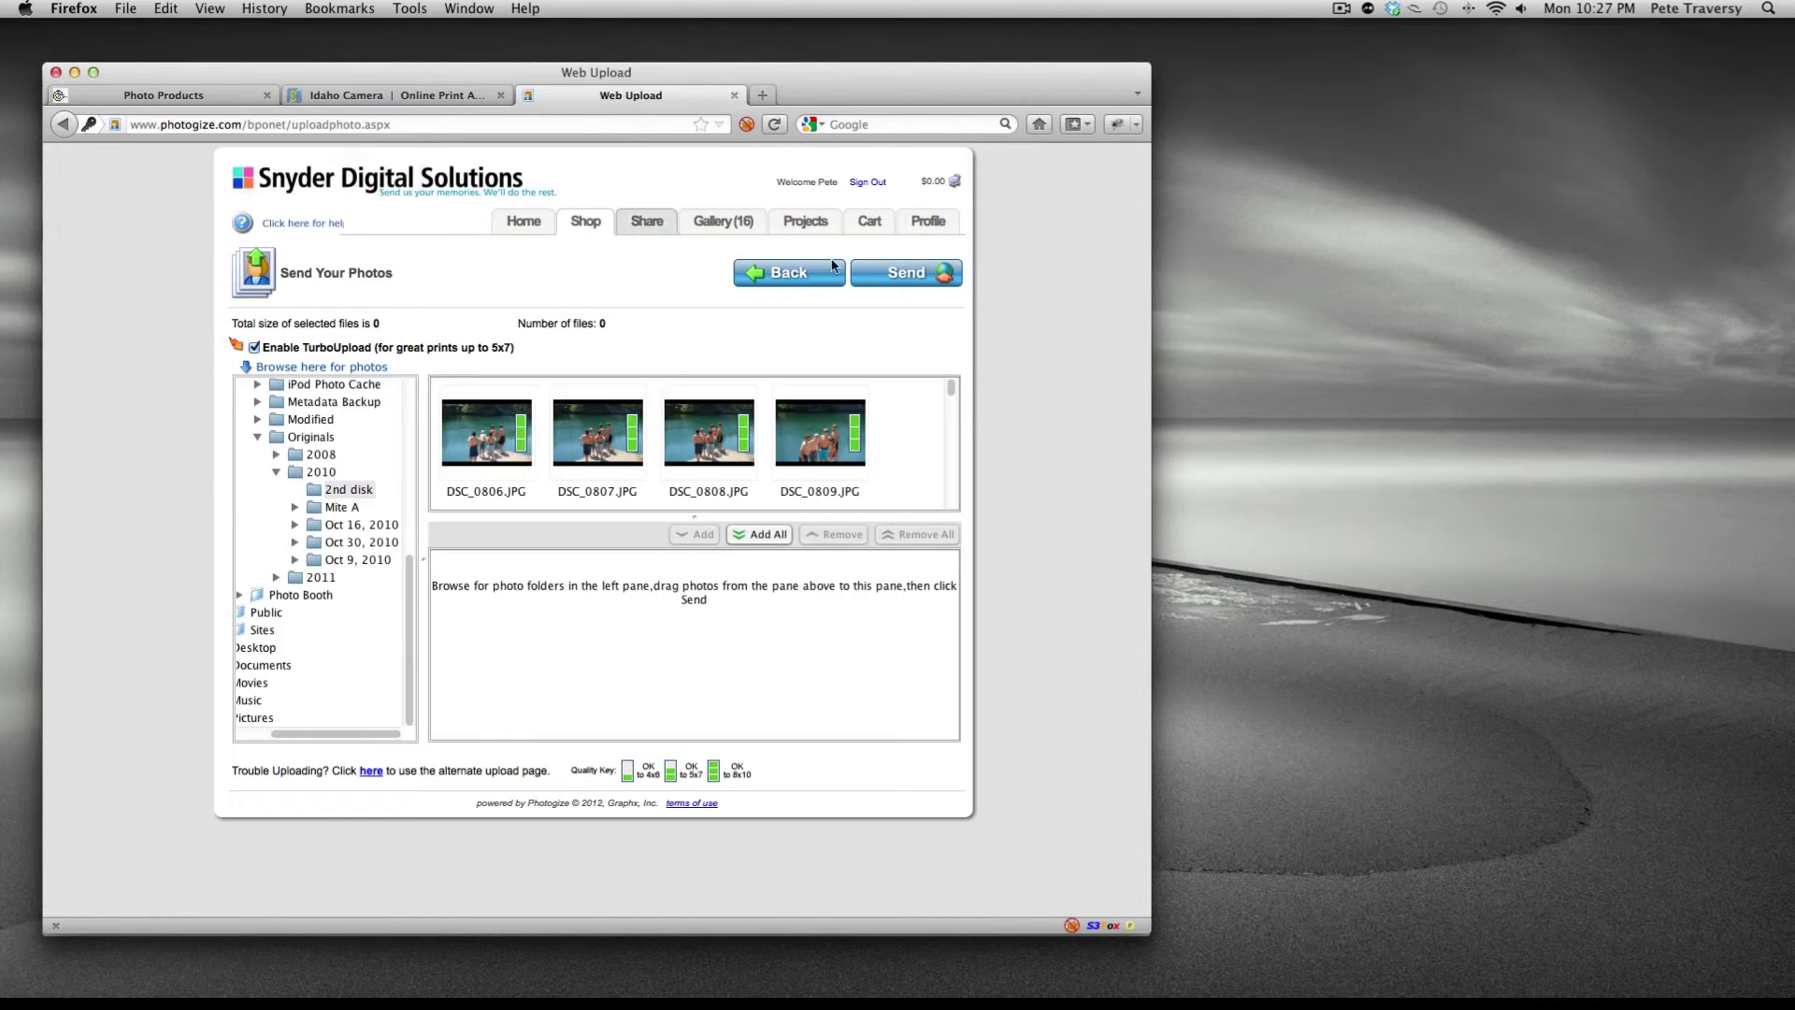
pyautogui.click(927, 223)
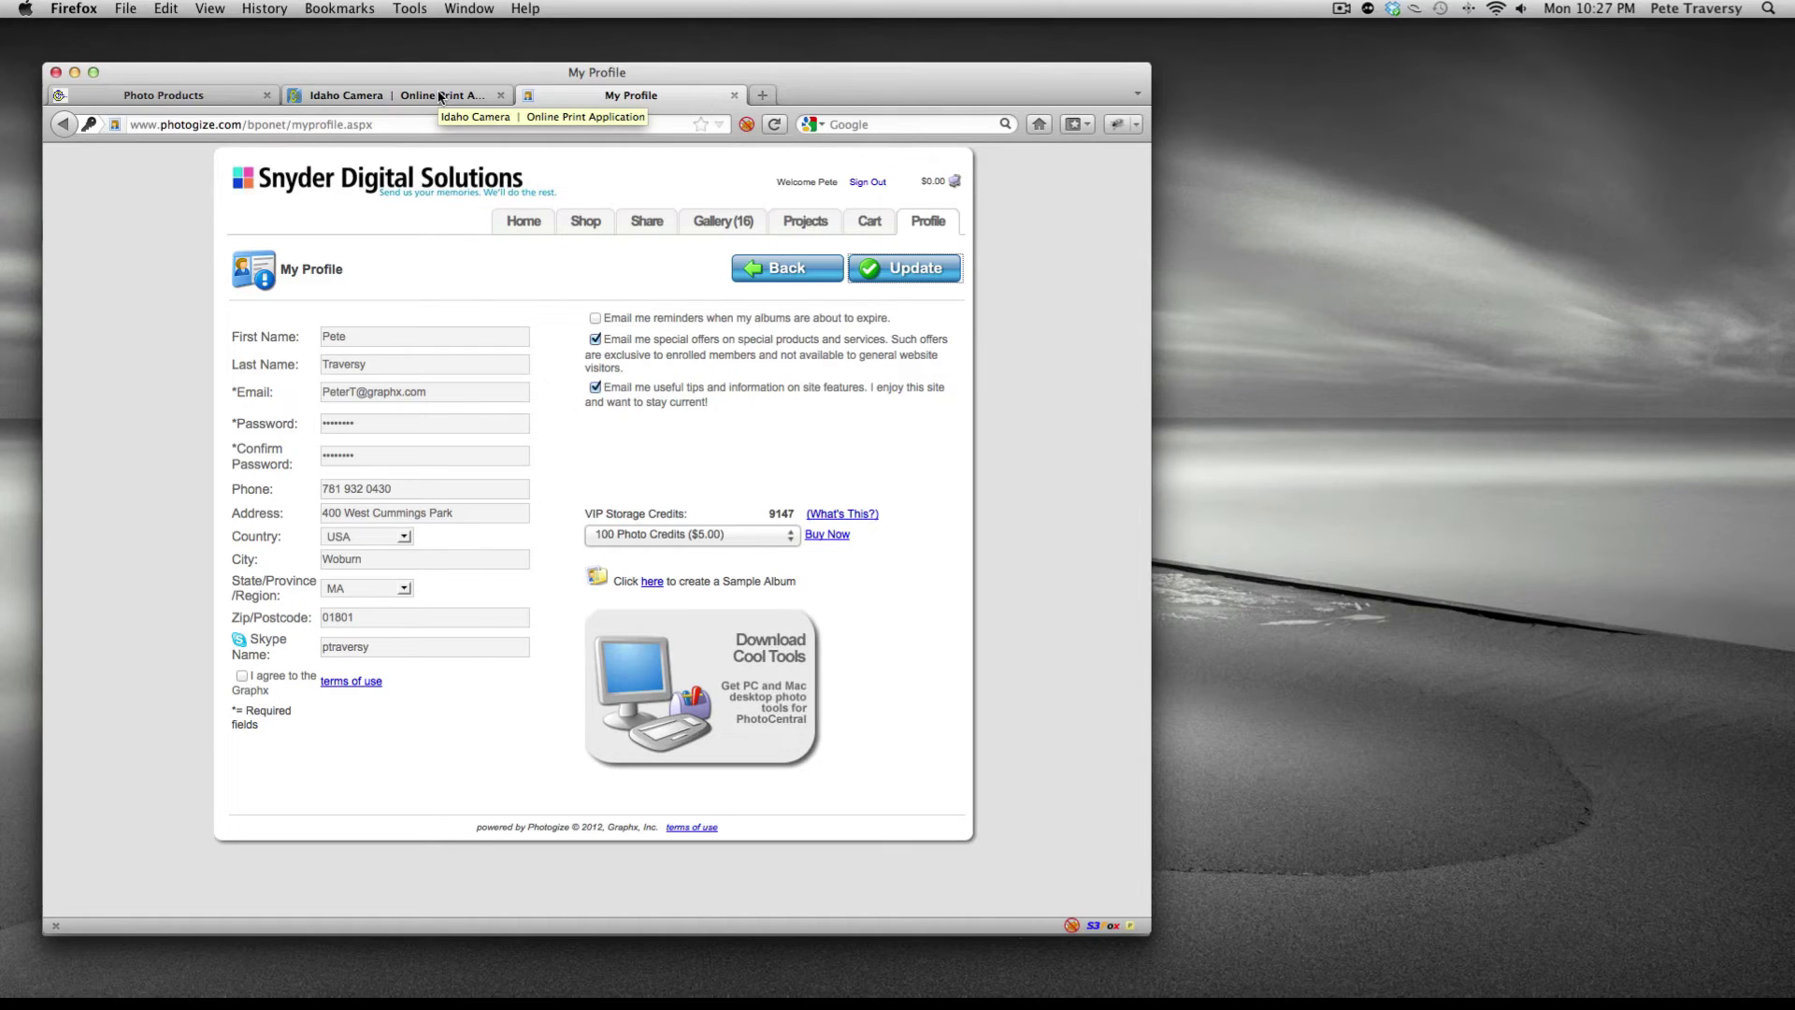
pyautogui.press('super+Tab')
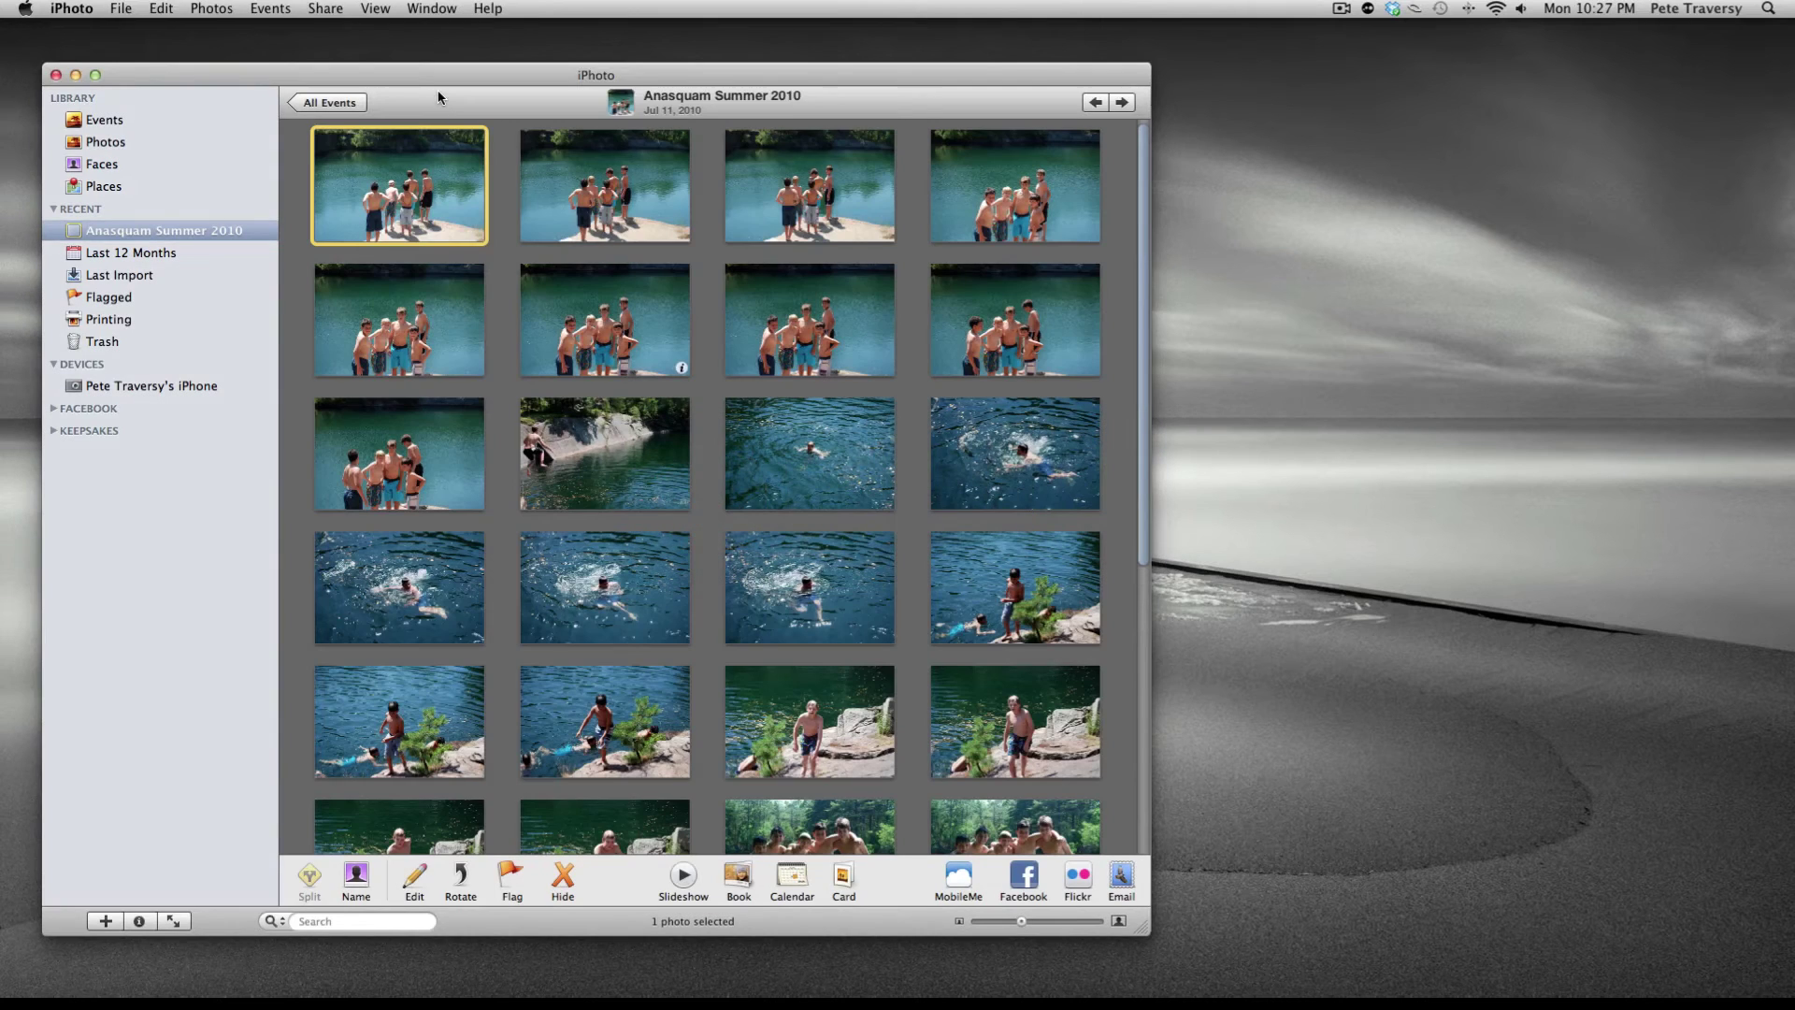
# - Select the first three Anasquam Summer 2010 photos and open their PhotoCentral export settings
pyautogui.keyDown('super'); pyautogui.click(572, 171); pyautogui.keyUp('super')
pyautogui.keyDown('super'); pyautogui.click(834, 201); pyautogui.keyUp('super')
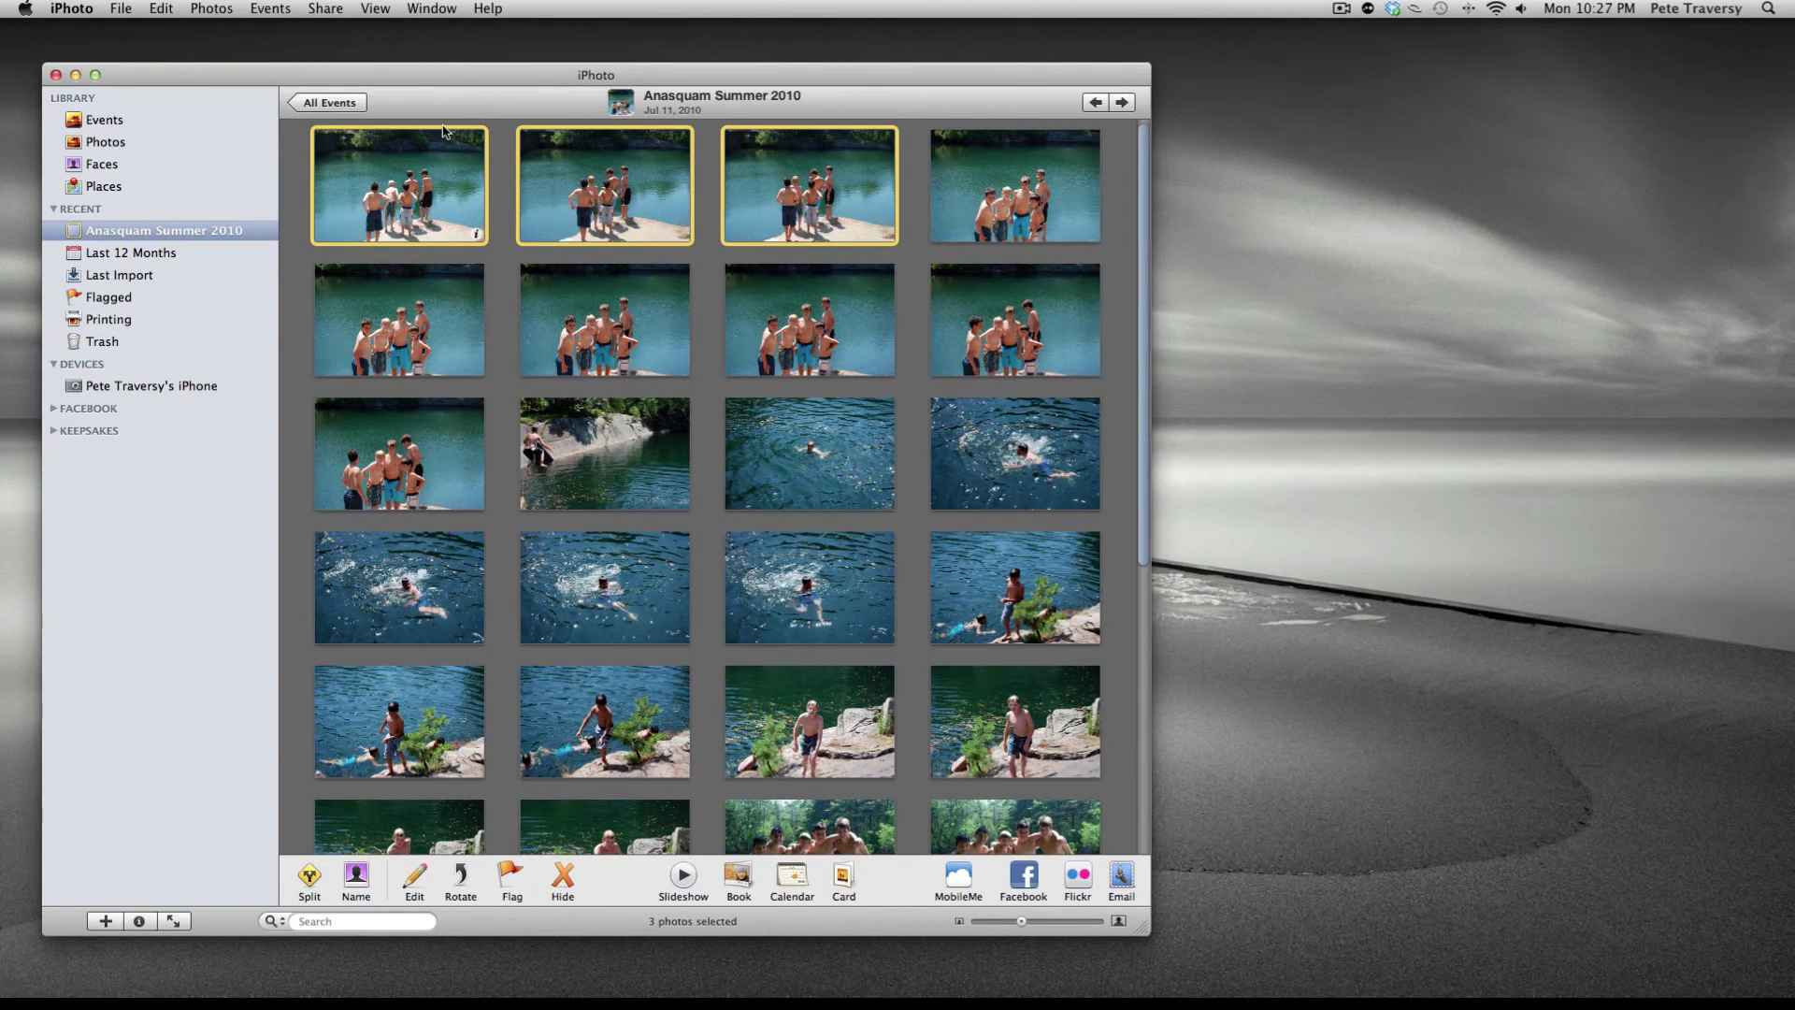
pyautogui.click(121, 9)
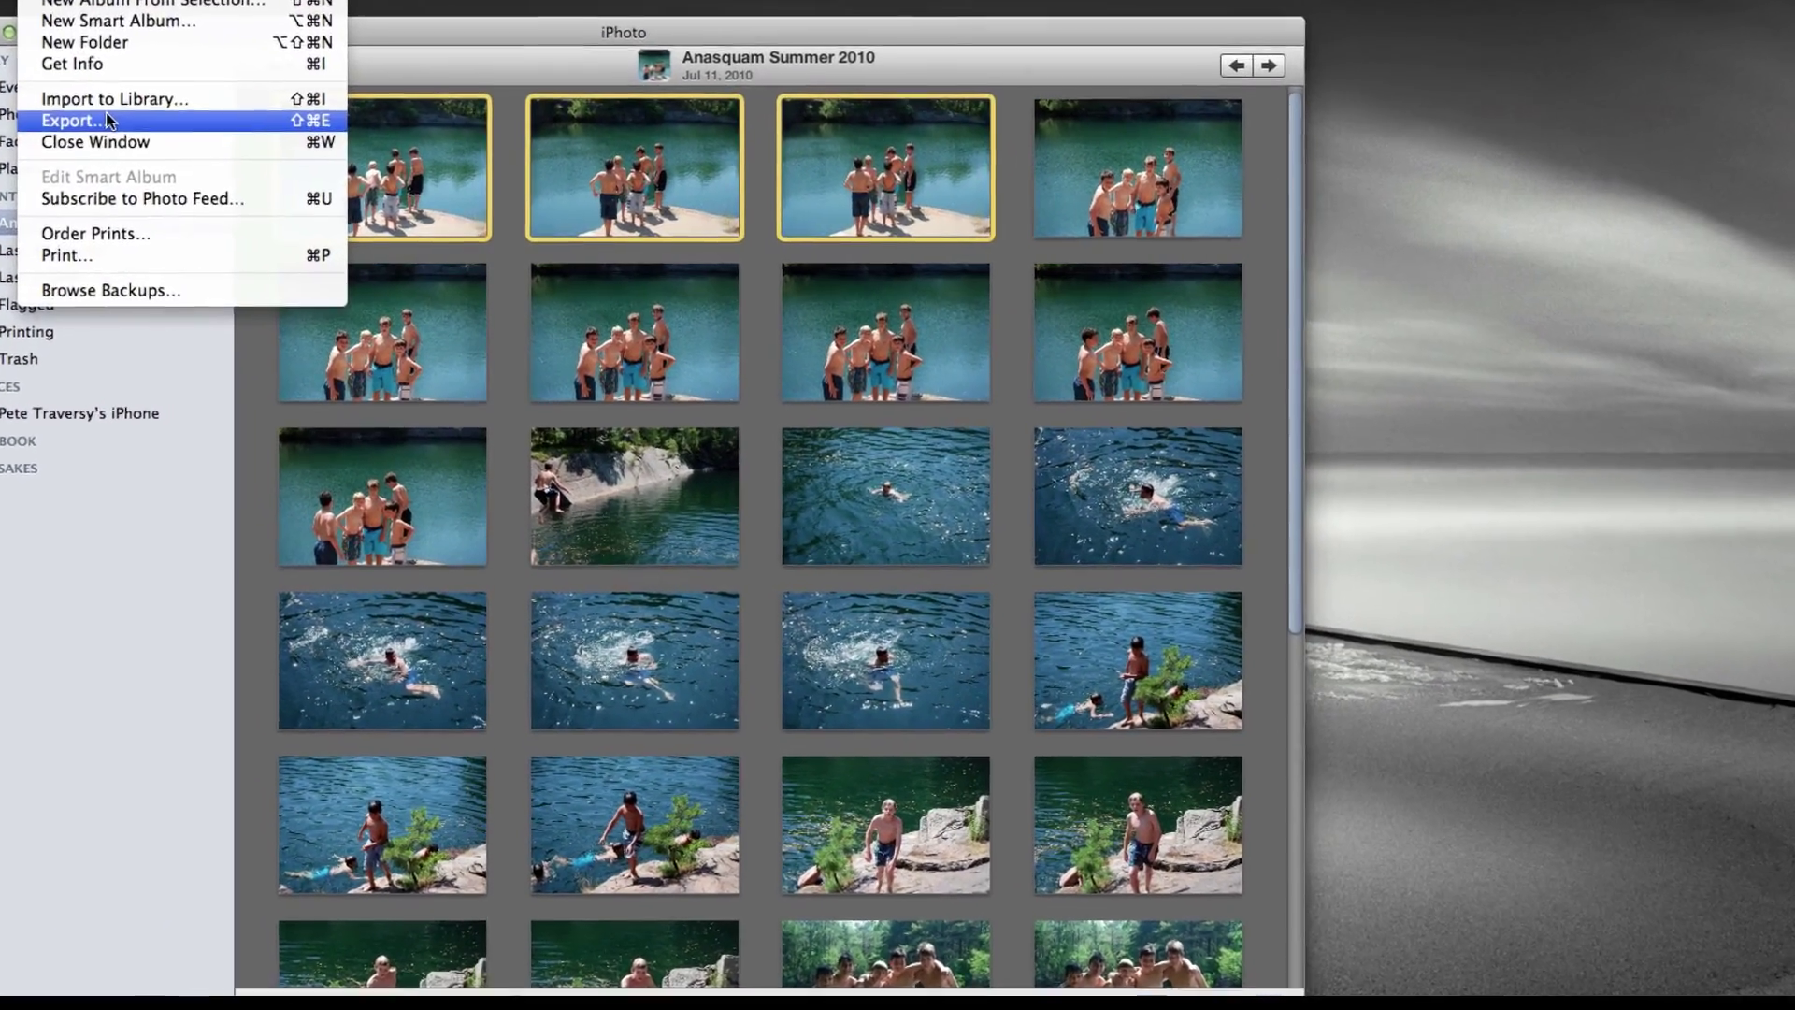
pyautogui.click(140, 141)
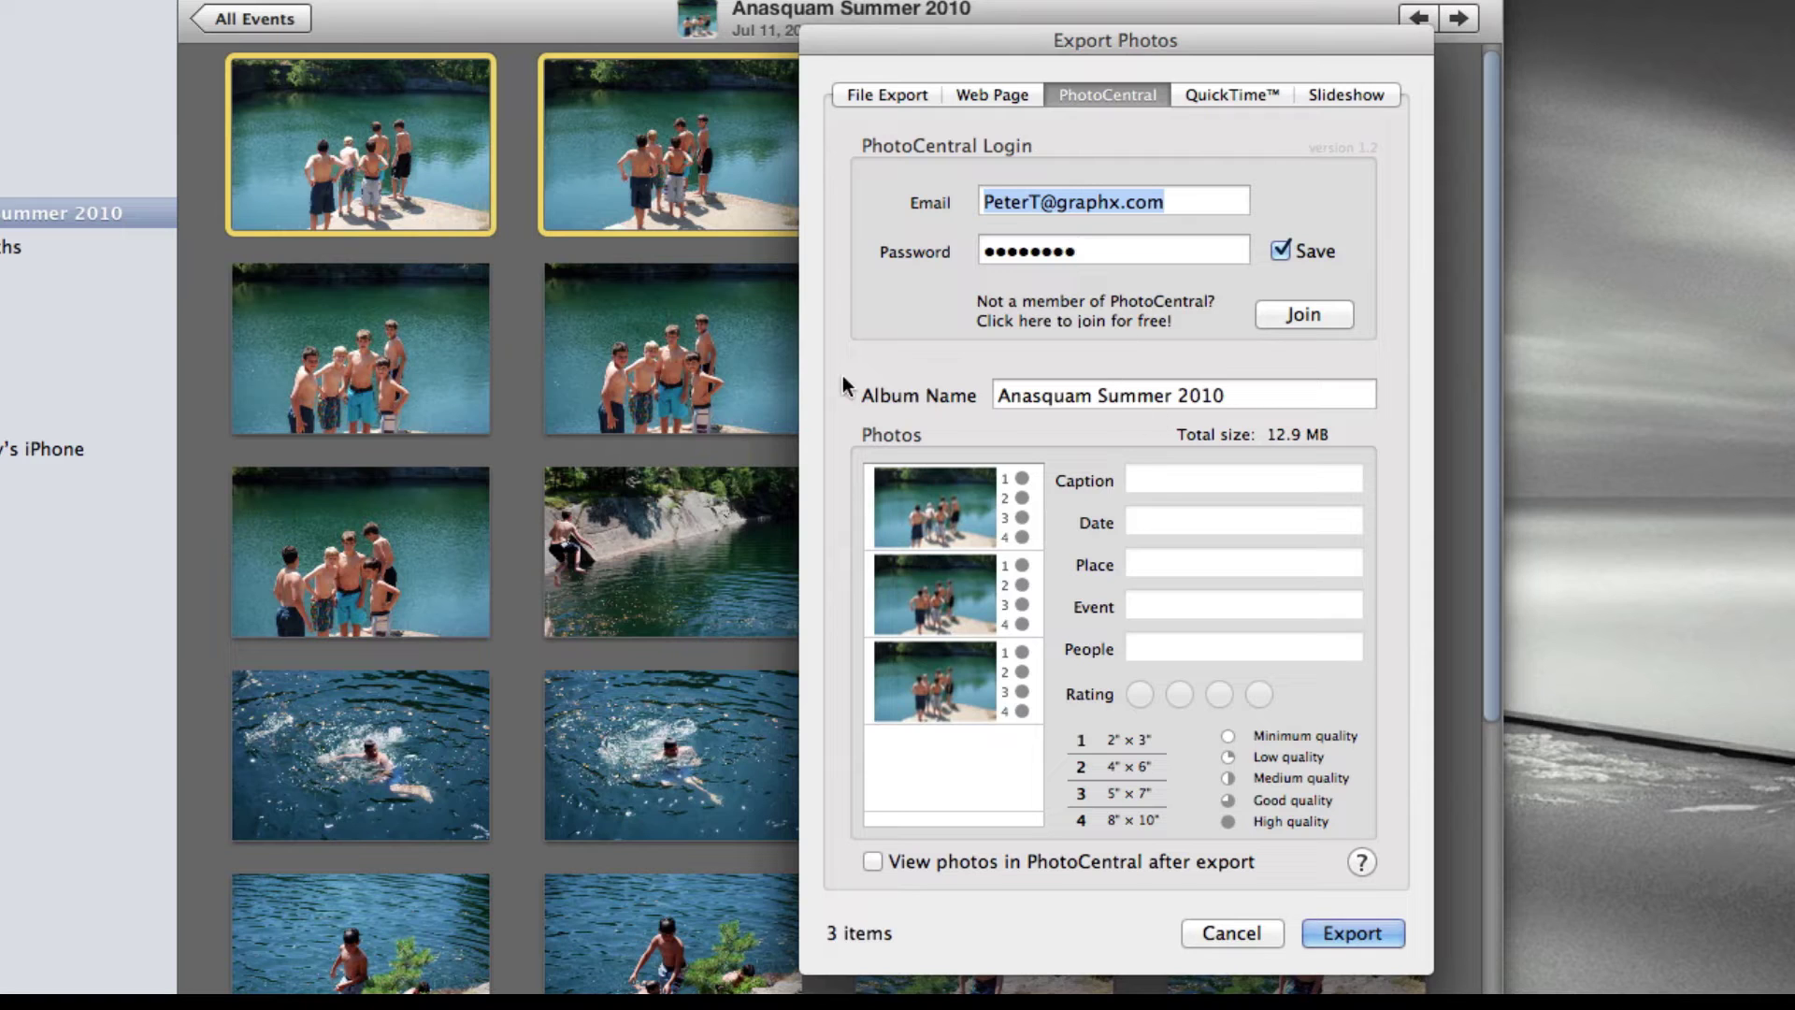
# - Export the three photos to PhotoCentral with viewing after export enabled
pyautogui.click(874, 861)
pyautogui.click(1365, 933)
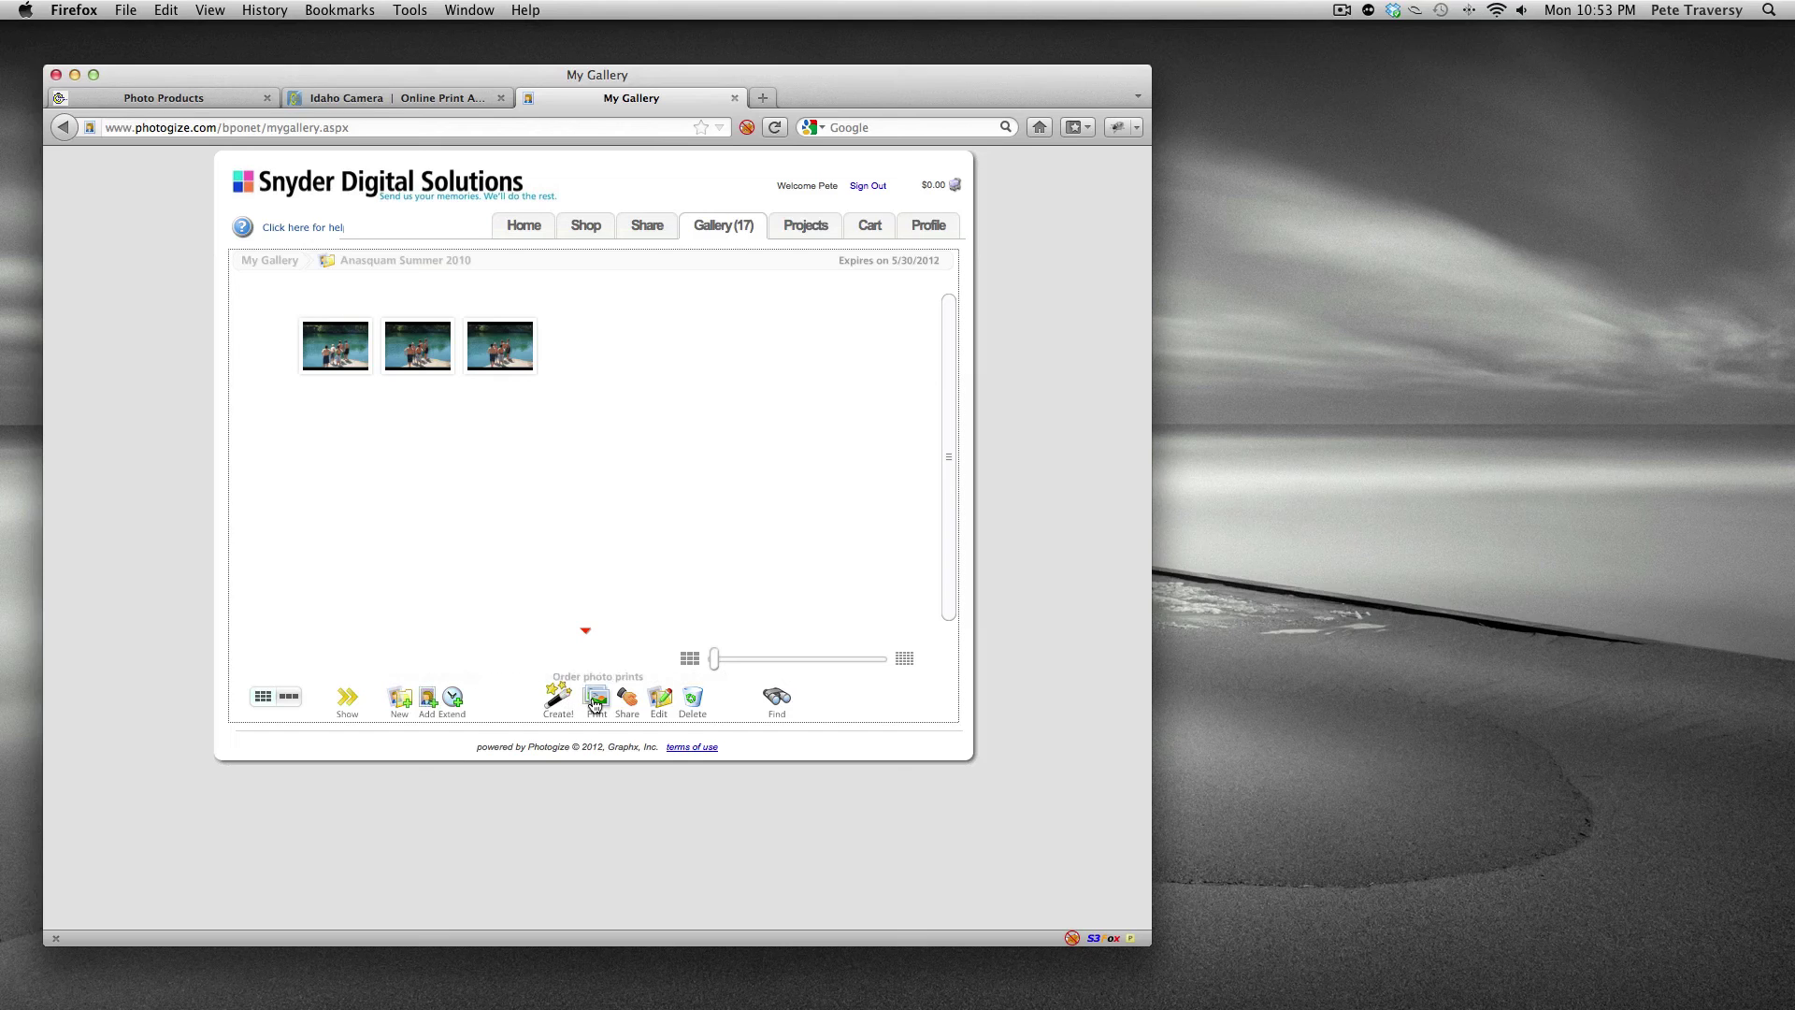
# - Set every photo to one 4x6 Glossy print ($0.87 subtotal) and proceed to checkout
pyautogui.click(594, 699)
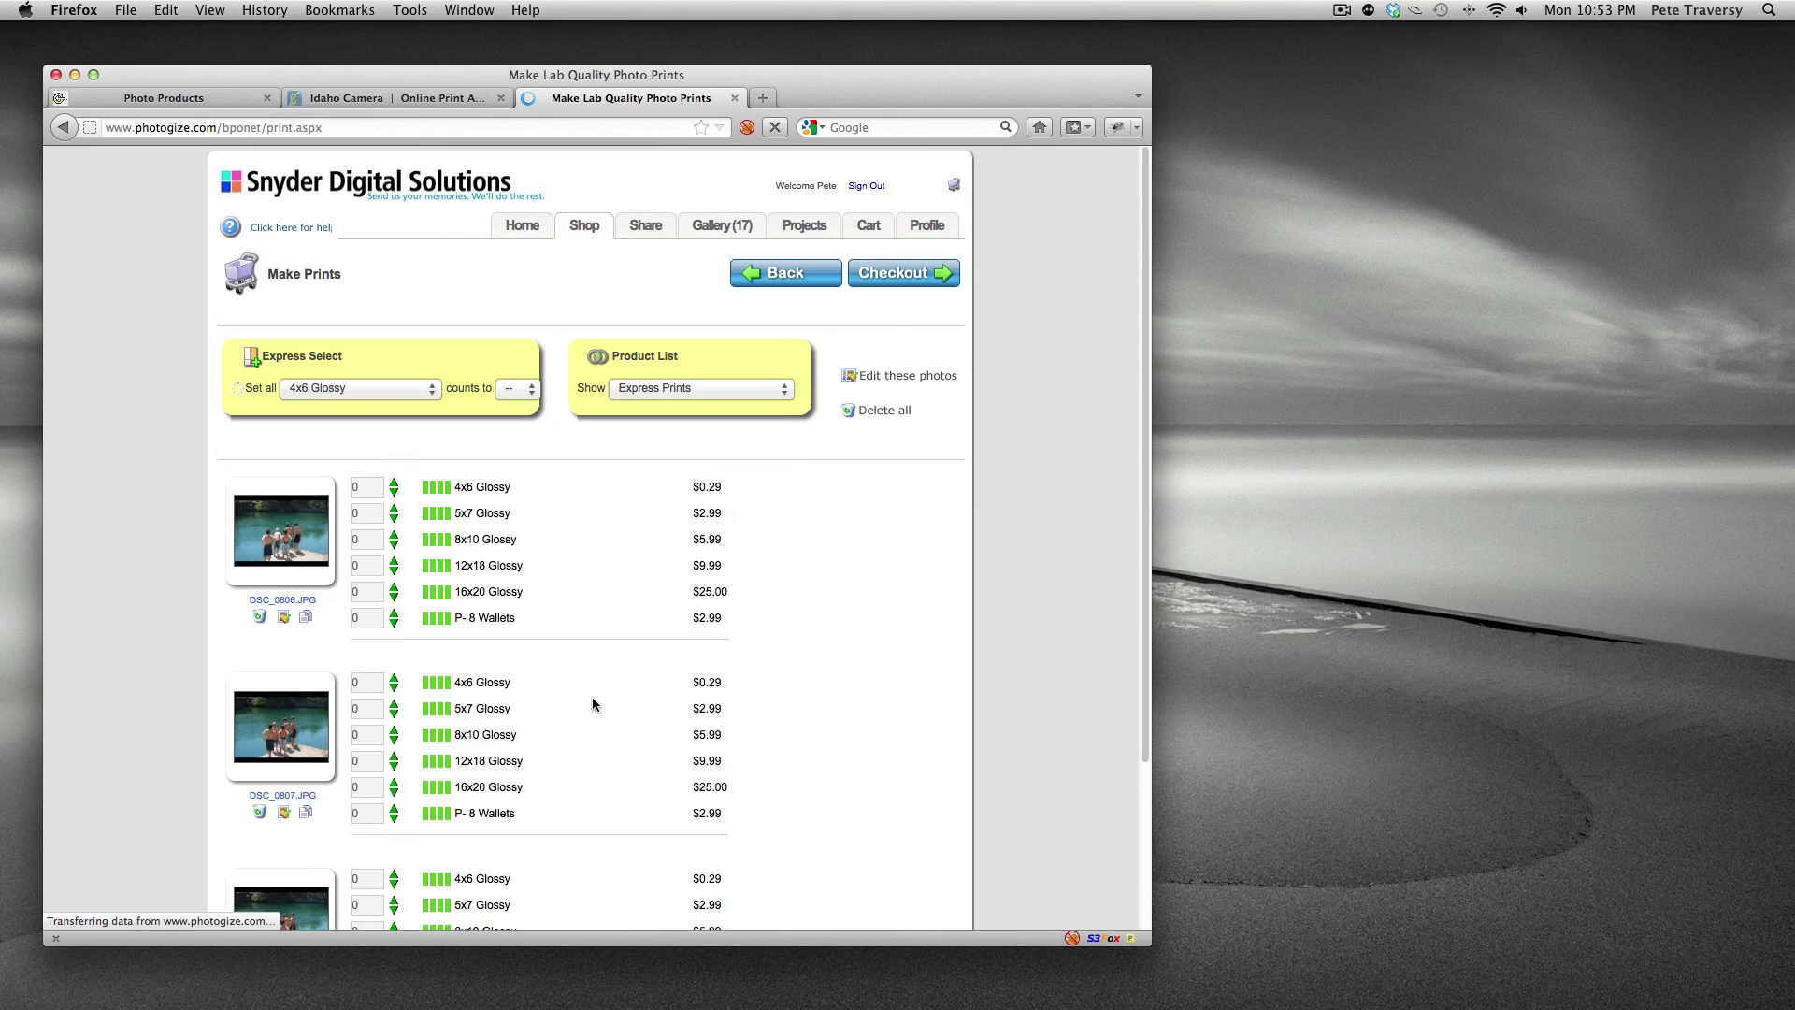
pyautogui.click(505, 388)
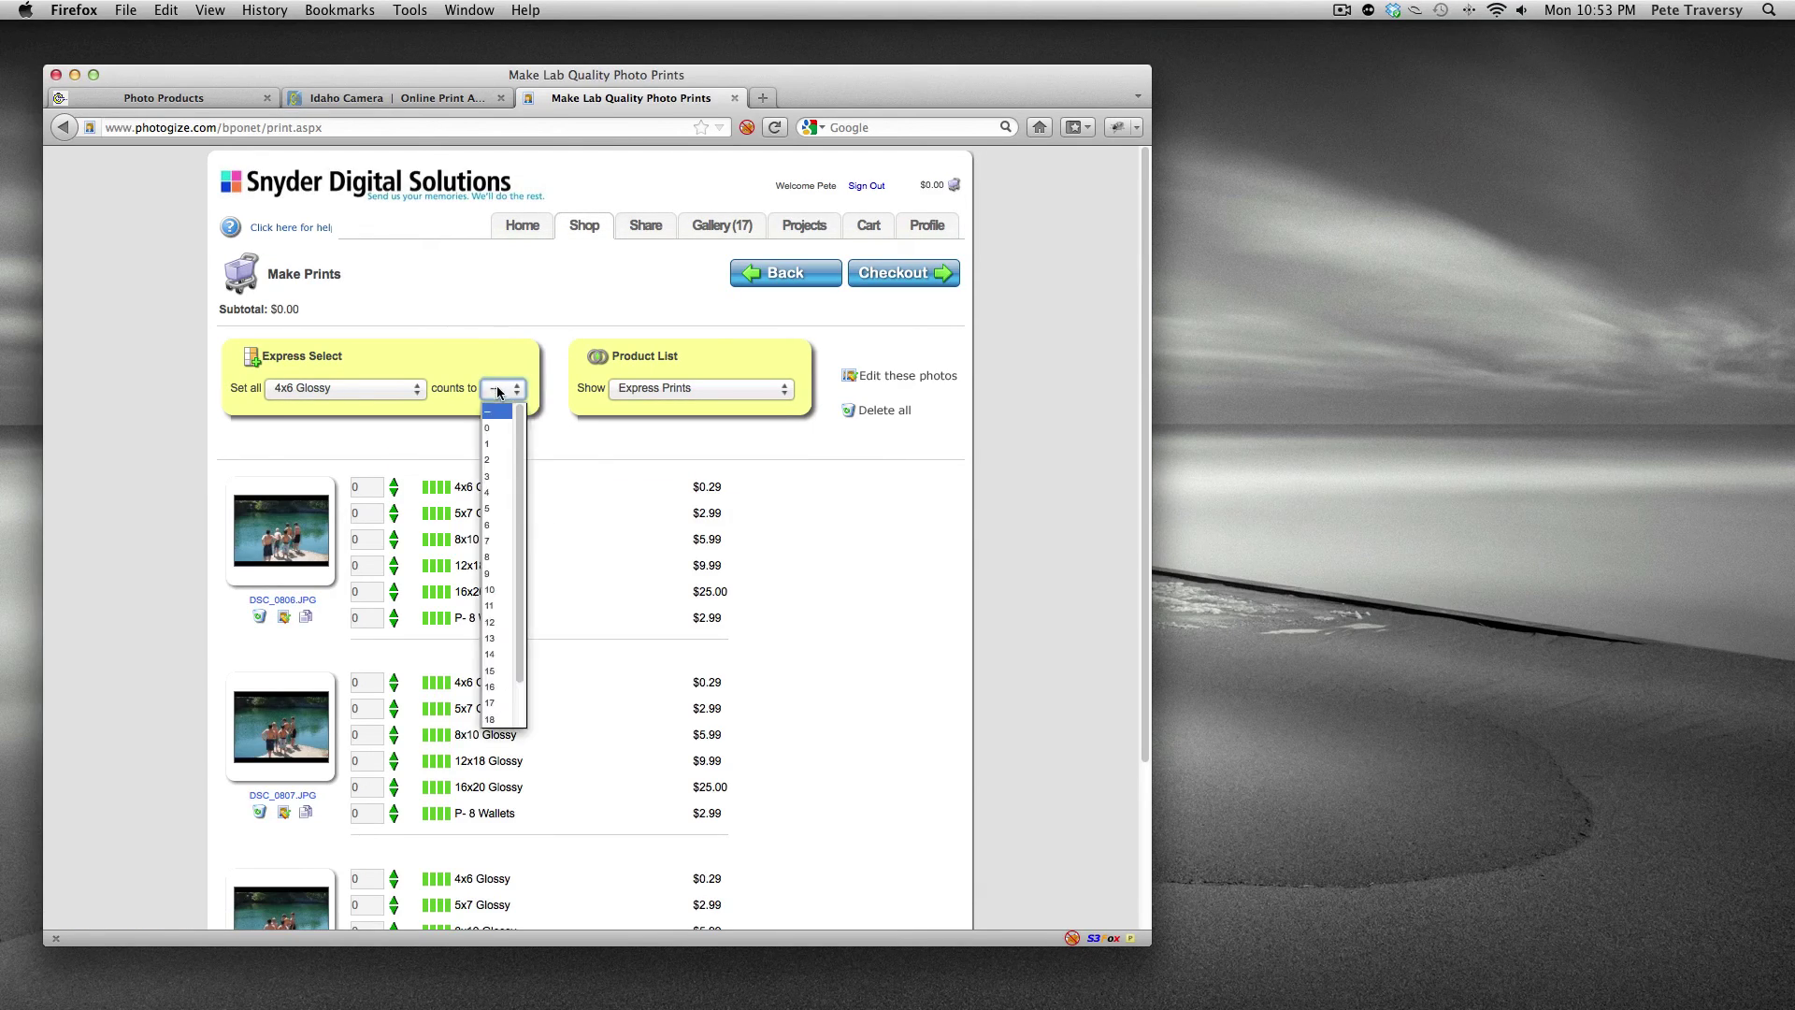
pyautogui.click(491, 439)
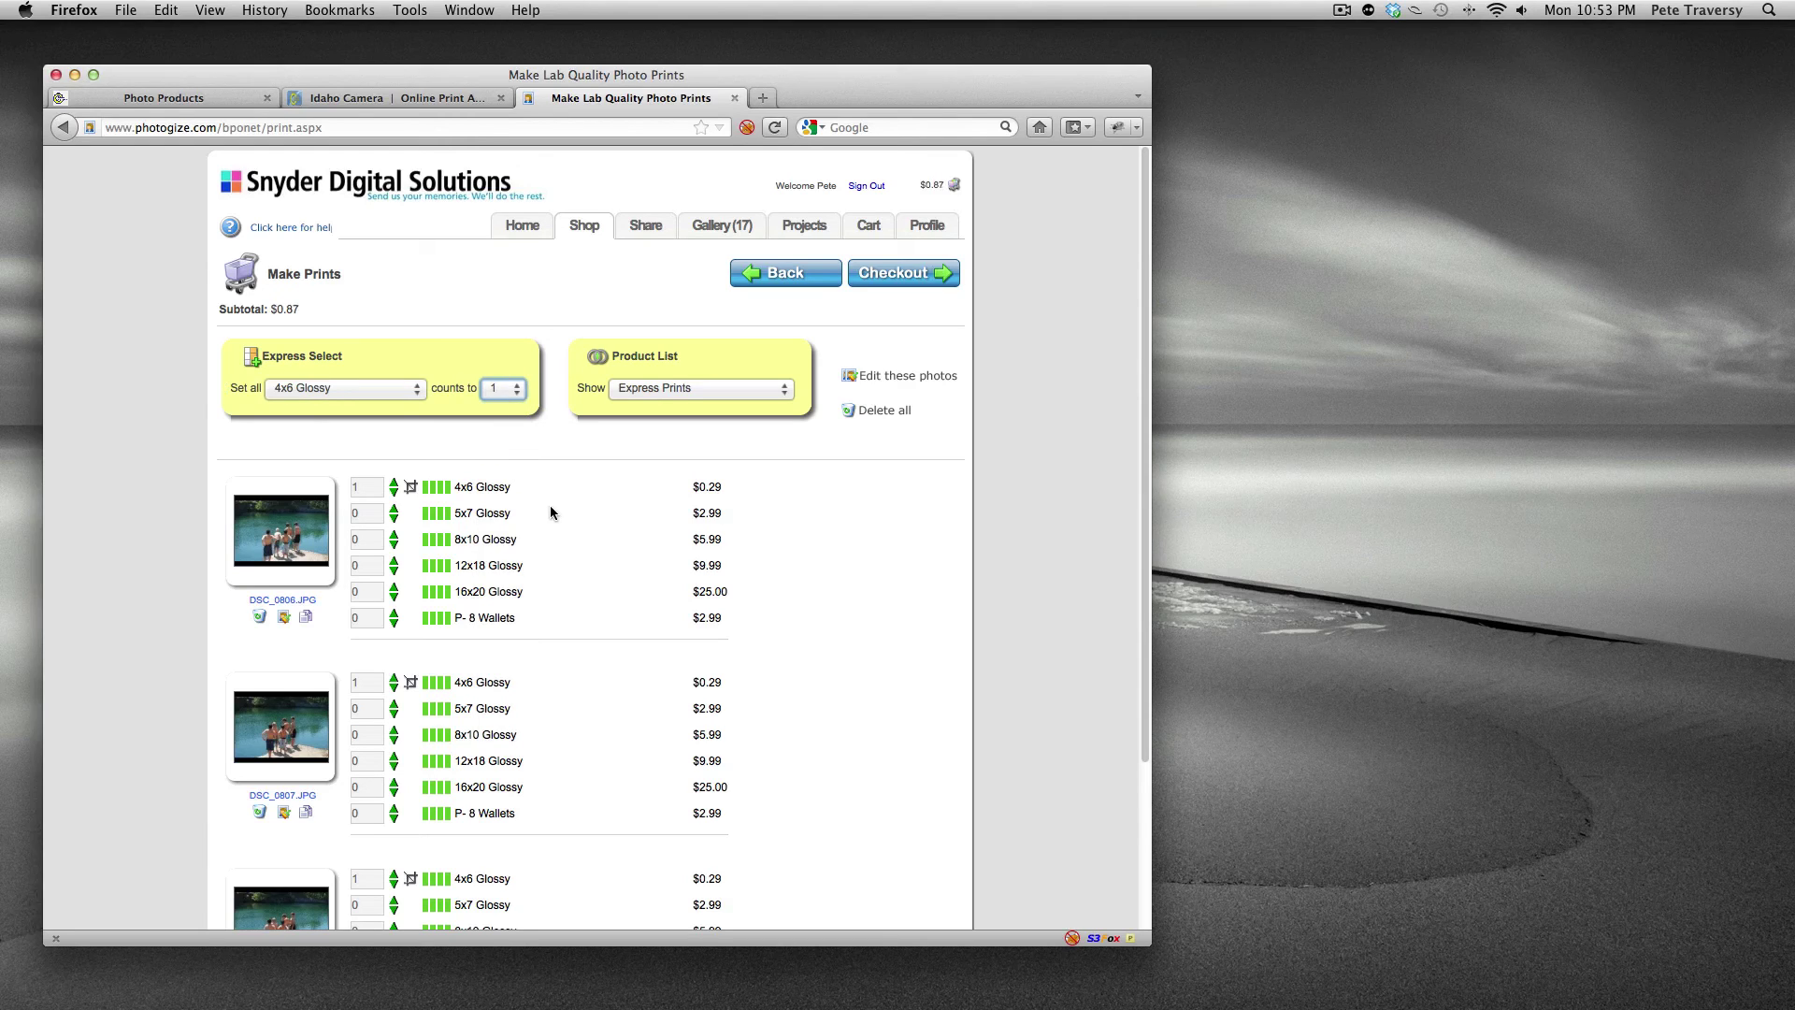
pyautogui.click(907, 275)
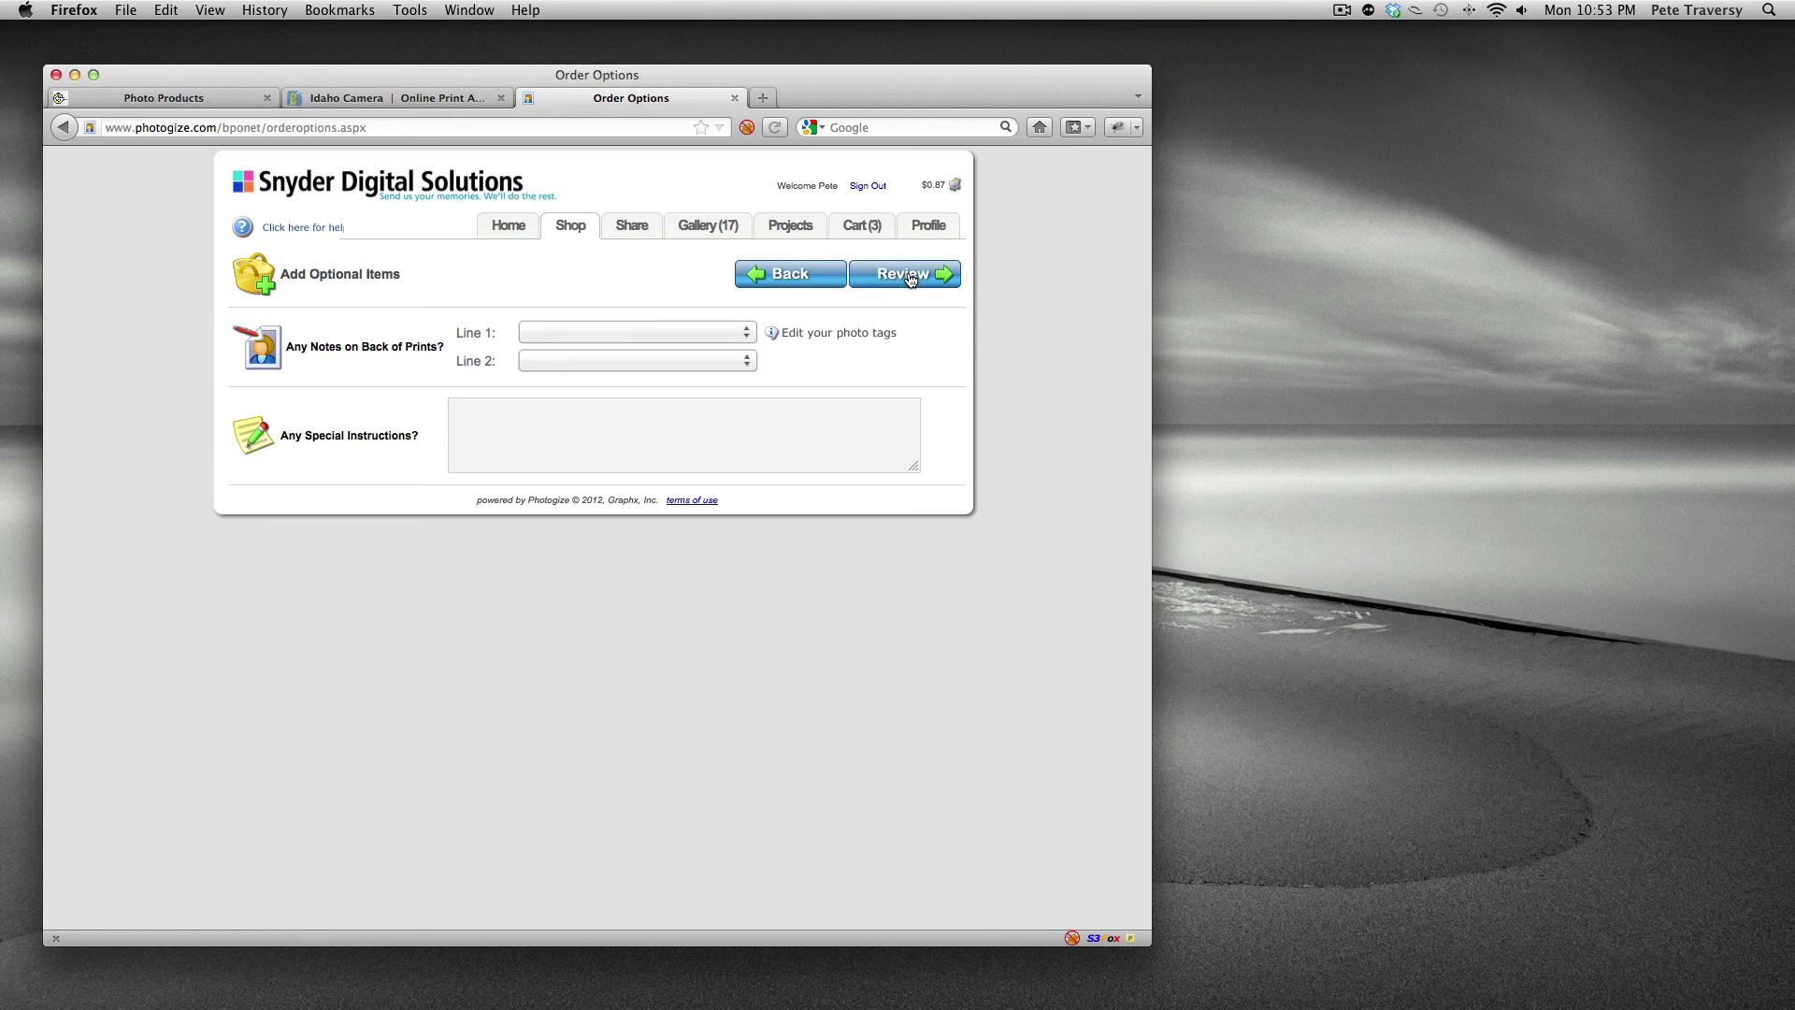
# - Review the cart, keep store pickup, and submit the $0.91 order
pyautogui.click(897, 275)
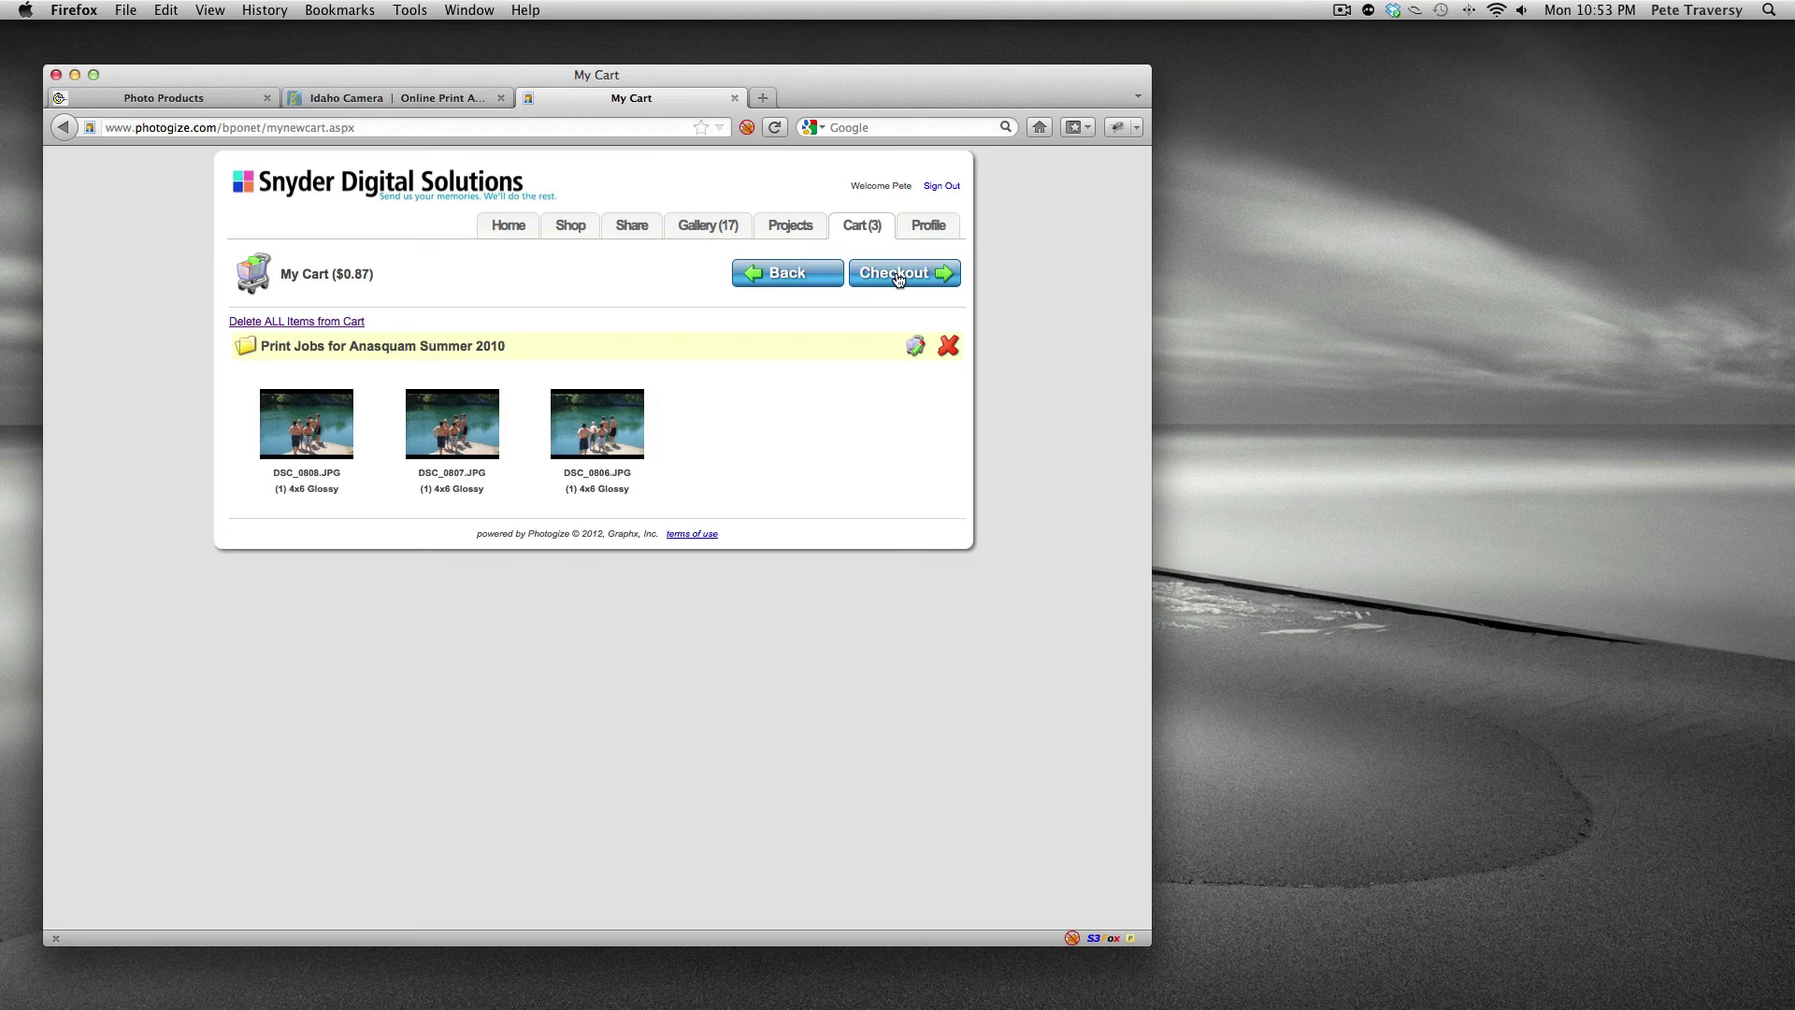
pyautogui.click(898, 276)
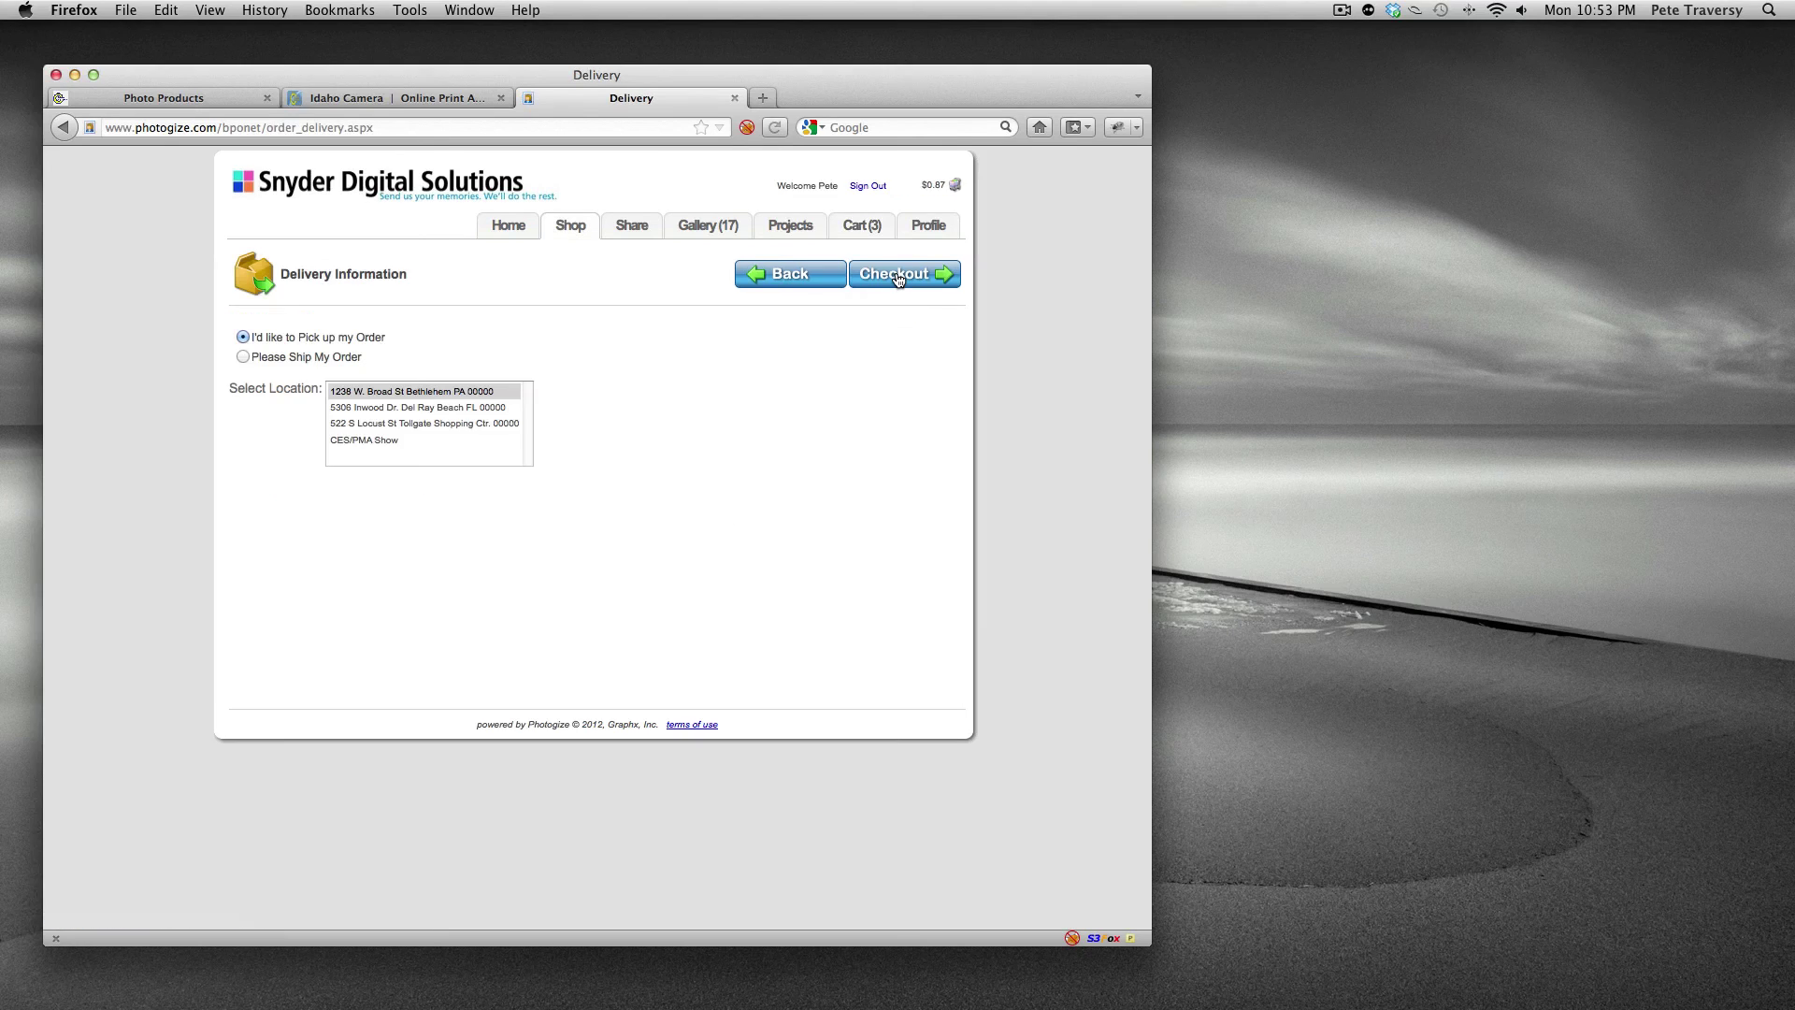
pyautogui.click(893, 280)
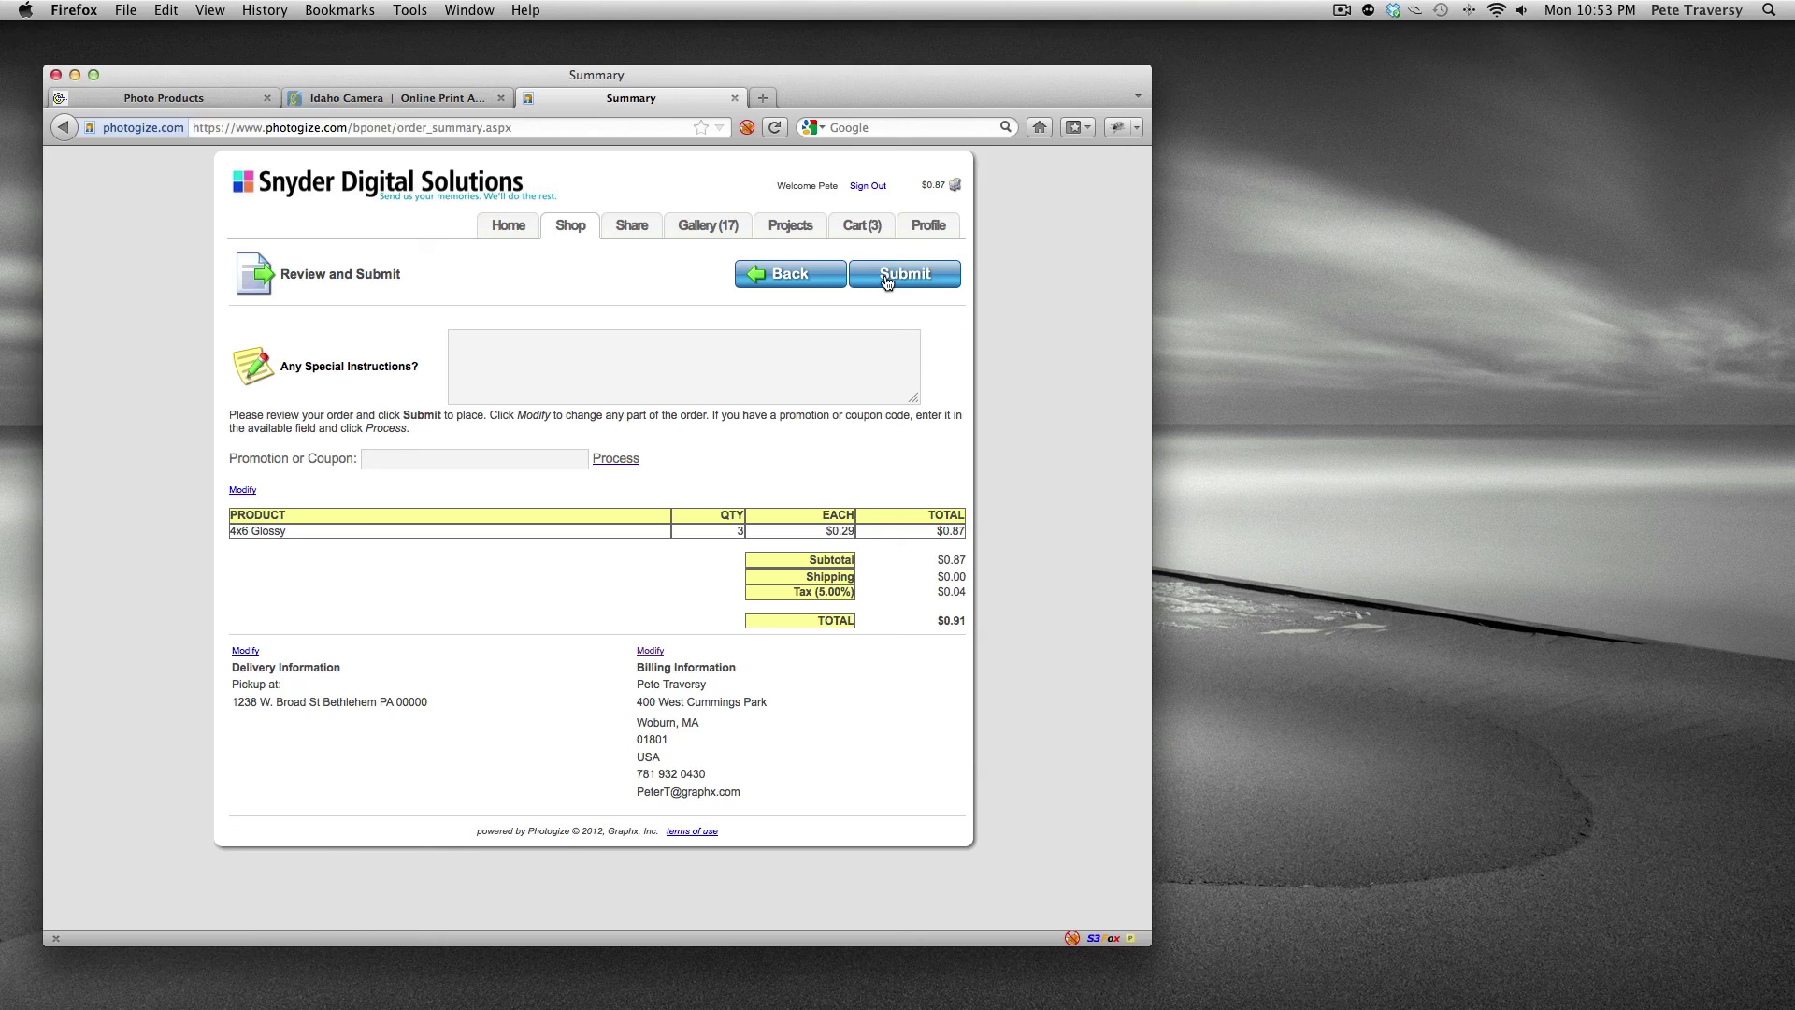
pyautogui.click(886, 282)
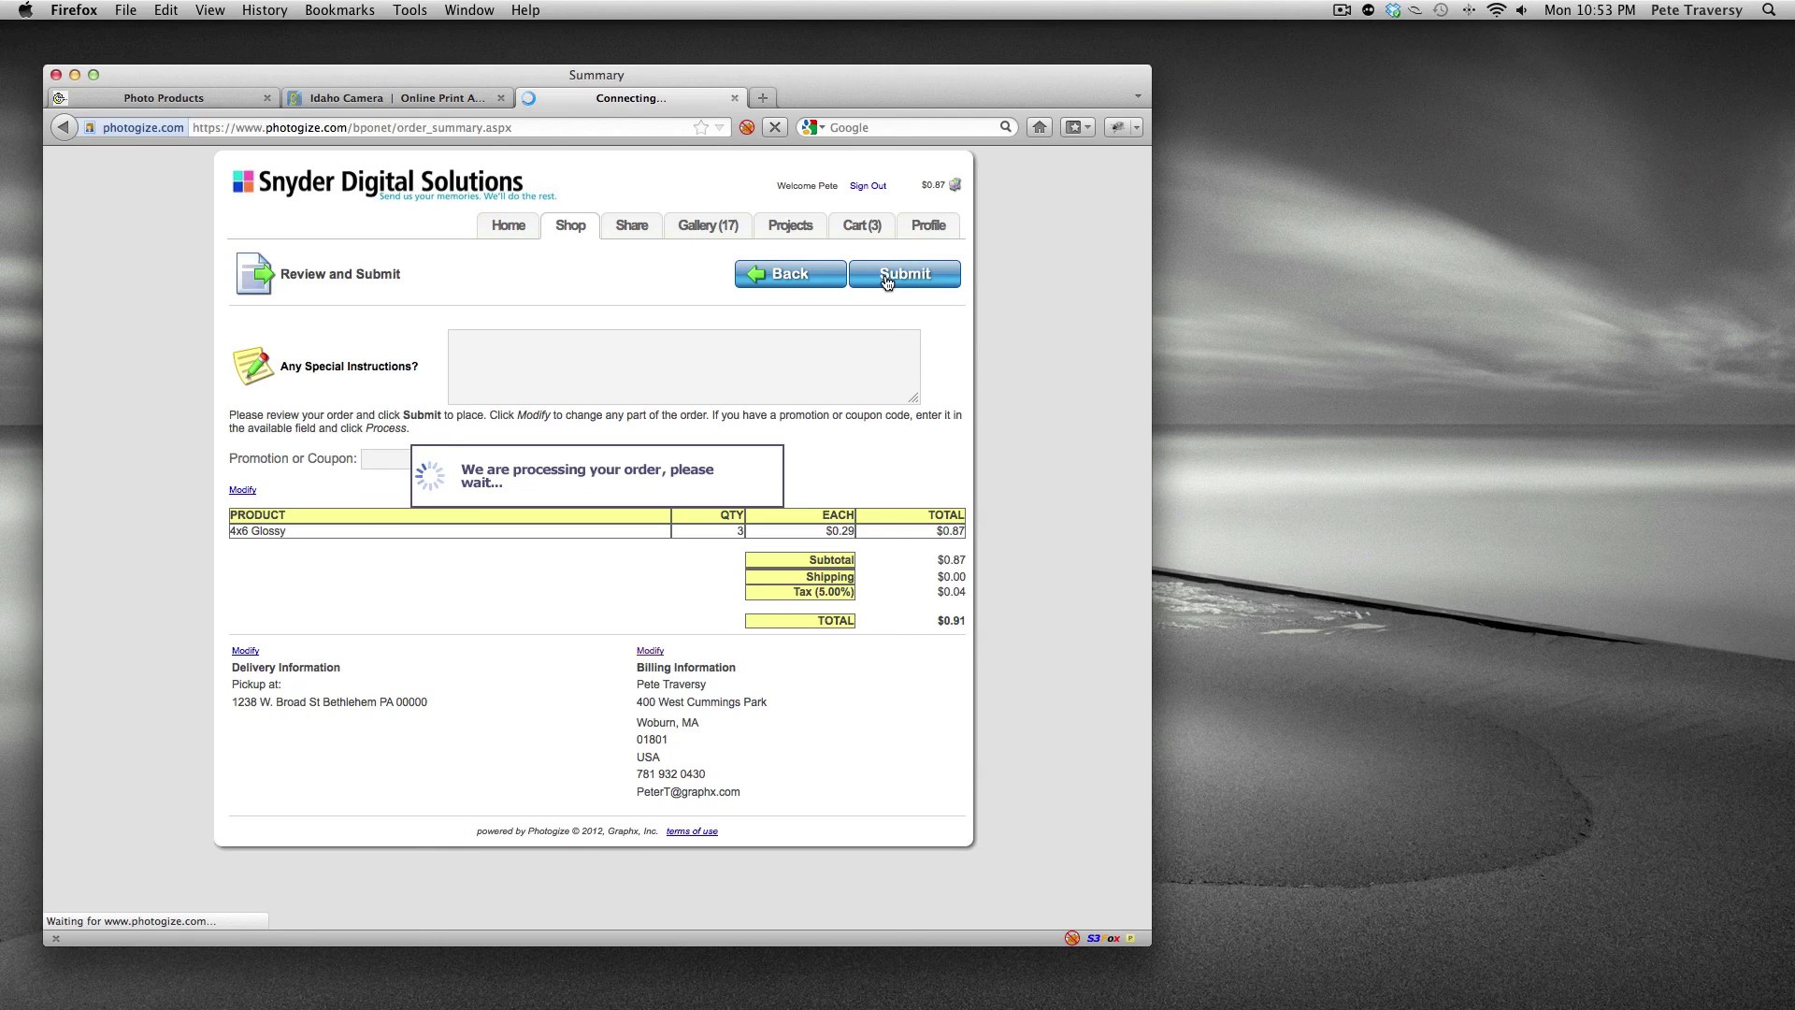